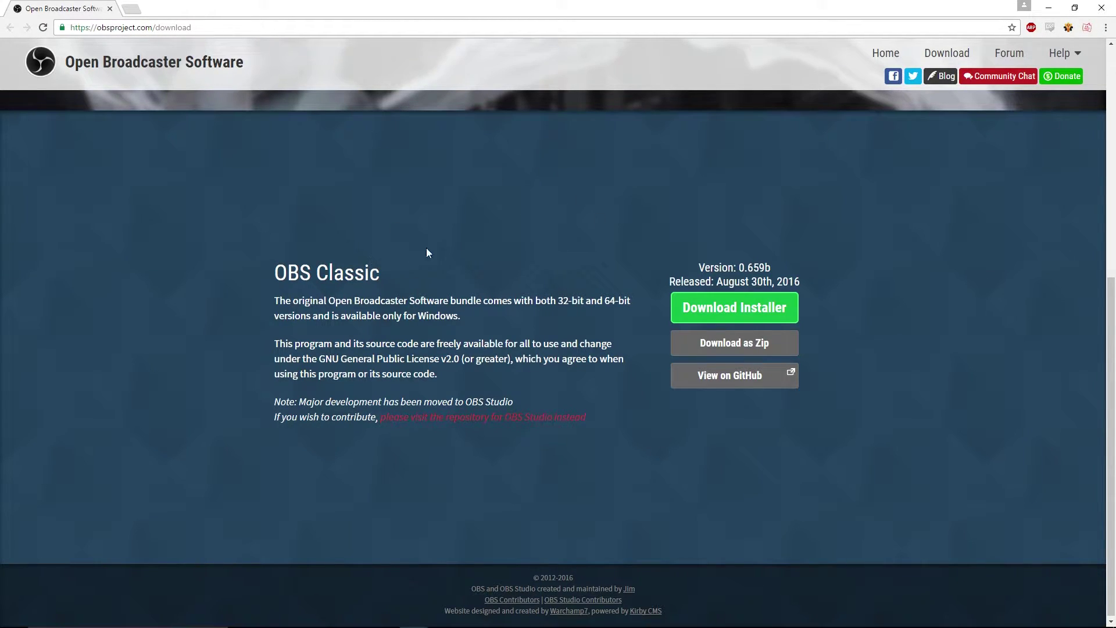
Step: Bring the OBS Classic window to the front from the taskbar
{"action": "scroll", "coordinate": [426, 253], "scroll_direction": "up", "scroll_amount": 7}
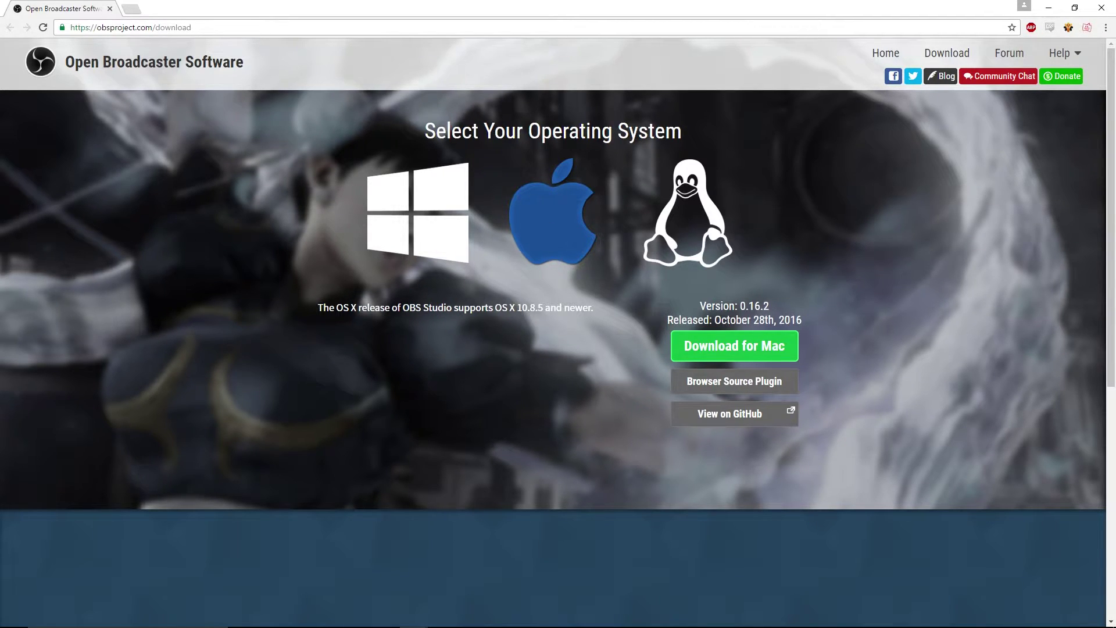
{"action": "scroll", "coordinate": [526, 197], "scroll_direction": "down", "scroll_amount": 3}
{"action": "scroll", "coordinate": [530, 192], "scroll_direction": "up", "scroll_amount": 3}
{"action": "scroll", "coordinate": [523, 175], "scroll_direction": "down", "scroll_amount": 6}
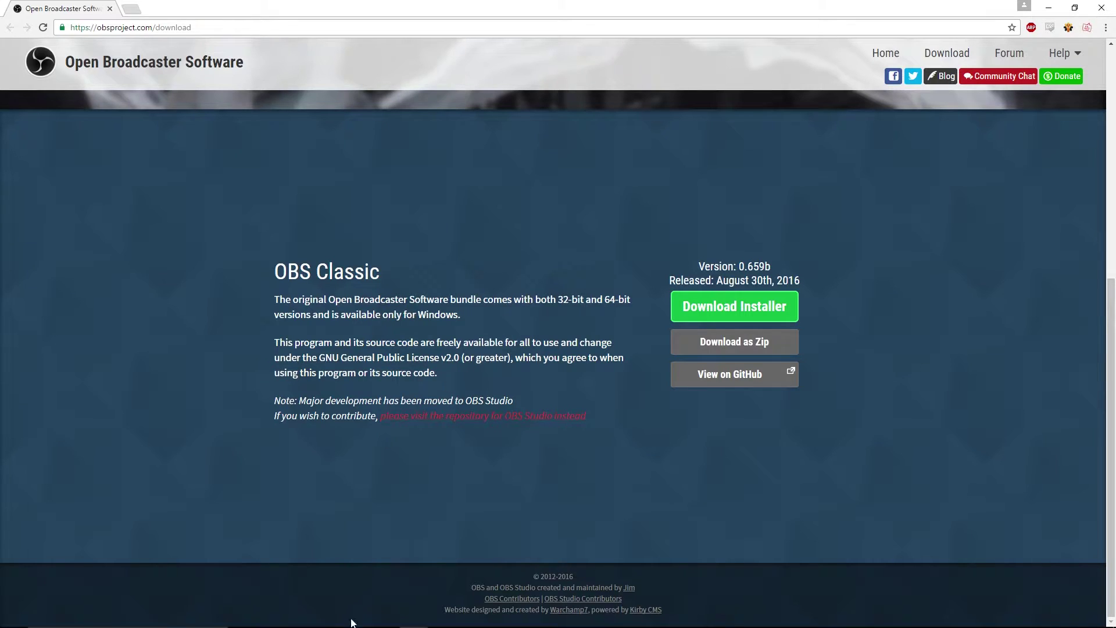
{"action": "left_click", "coordinate": [357, 616]}
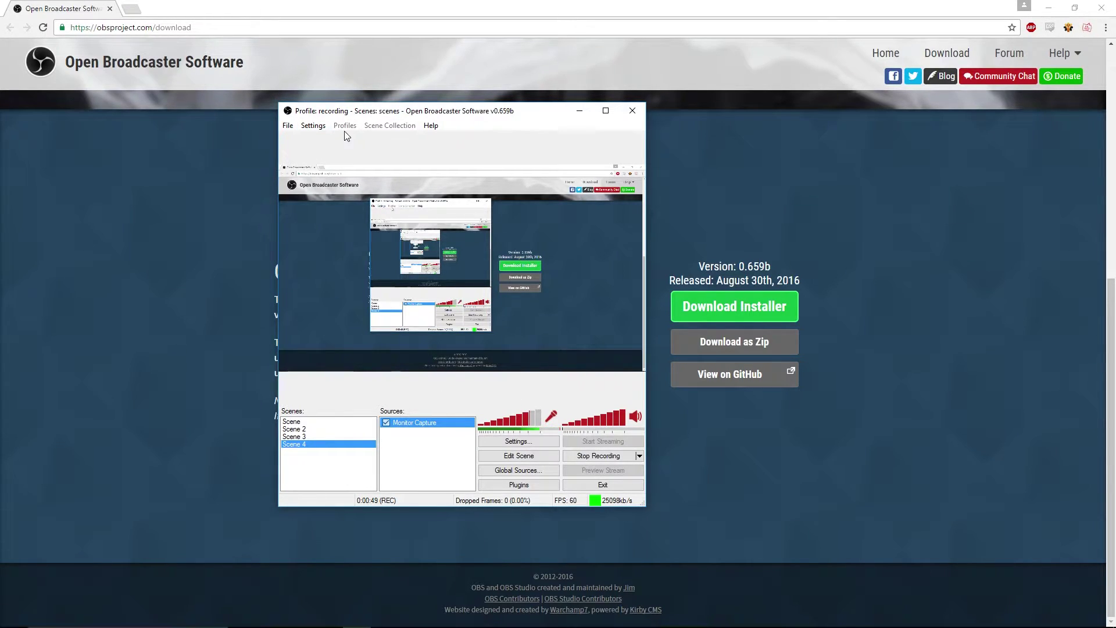
Step: Open OBS Settings from the Settings menu, showing the General page
{"action": "left_click", "coordinate": [325, 127]}
{"action": "left_click", "coordinate": [327, 126]}
{"action": "left_click", "coordinate": [525, 441]}
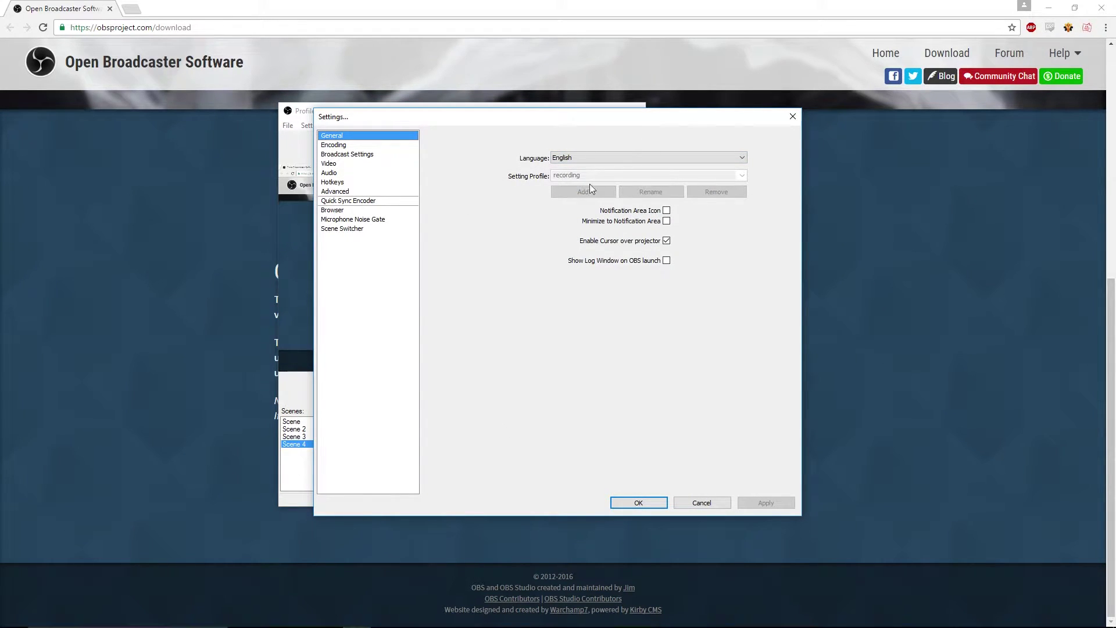
Step: On the Encoding page, toggle Use Custom Buffer Size on and off, keeping stereo audio
{"action": "left_click", "coordinate": [336, 145]}
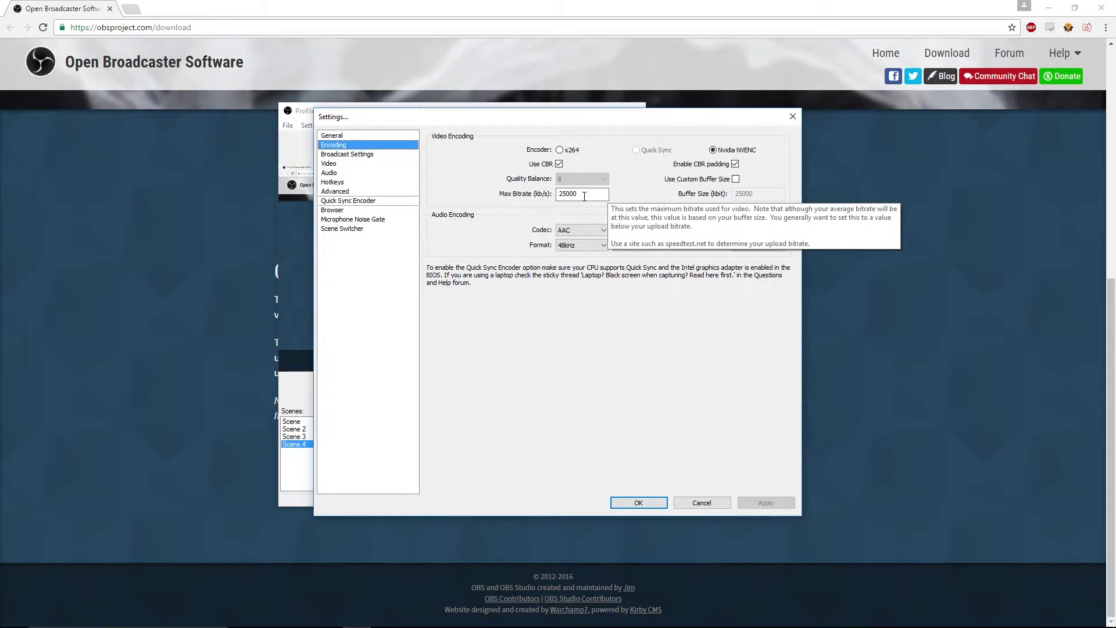
{"action": "left_click", "coordinate": [665, 179]}
{"action": "left_click", "coordinate": [693, 180]}
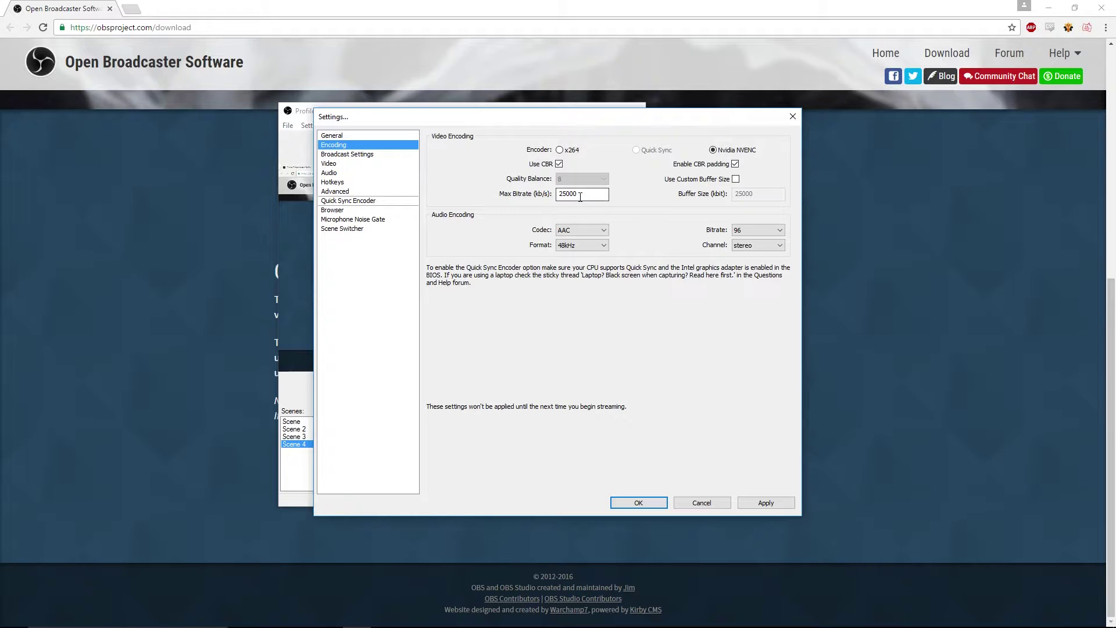
{"action": "mouse_move", "coordinate": [588, 193]}
{"action": "left_click", "coordinate": [748, 246]}
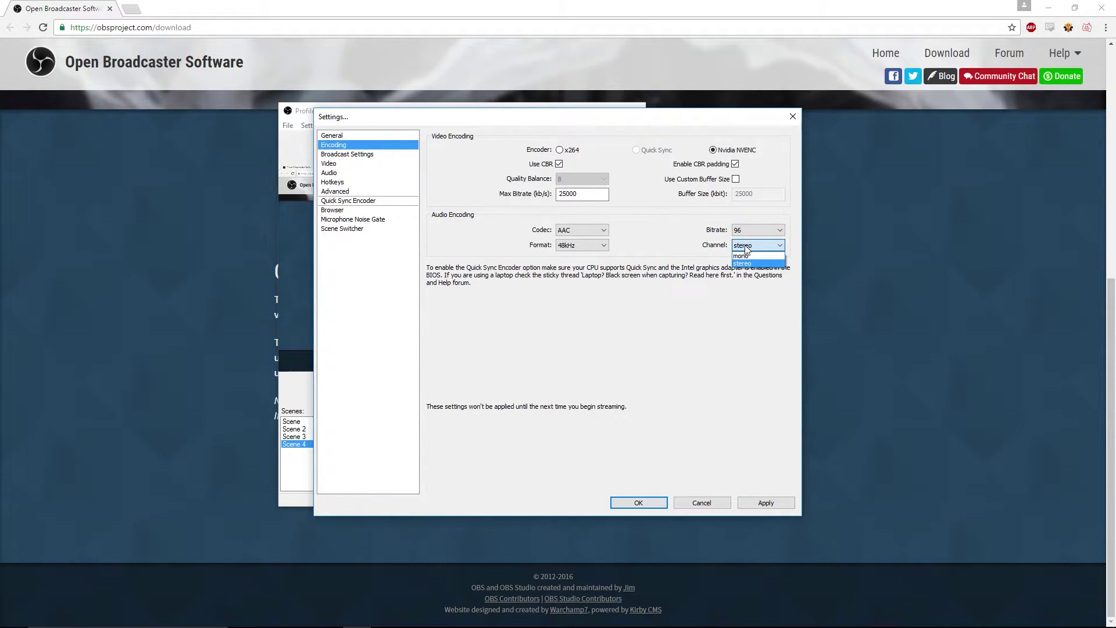
{"action": "left_click", "coordinate": [746, 248]}
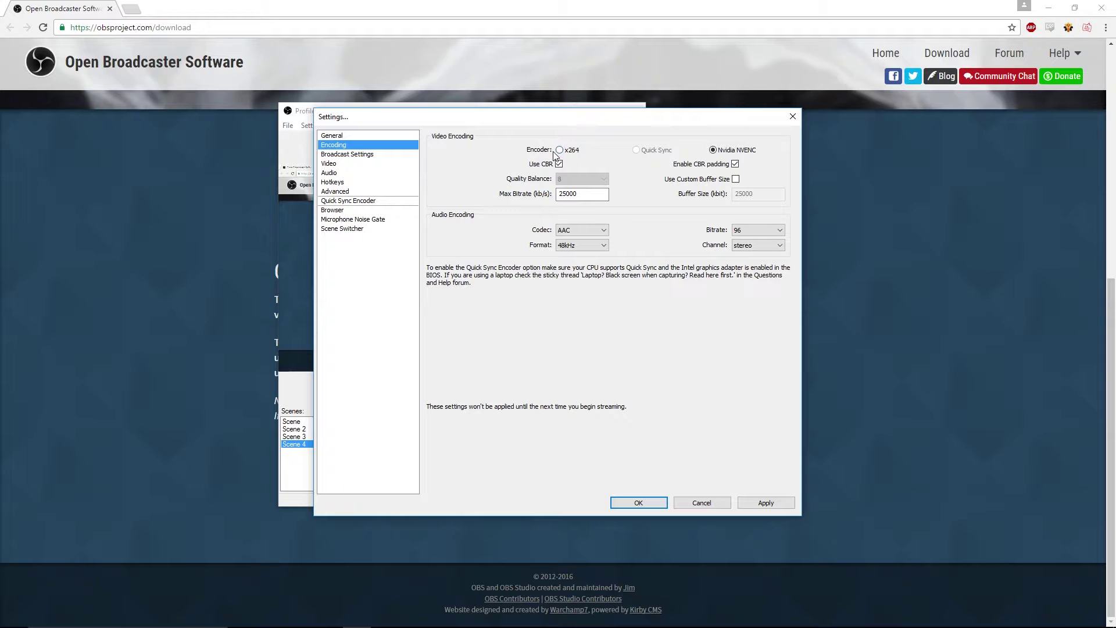
Step: Try x264, then return the video encoder to Nvidia NVENC at 25000 max bitrate
{"action": "left_click", "coordinate": [581, 151]}
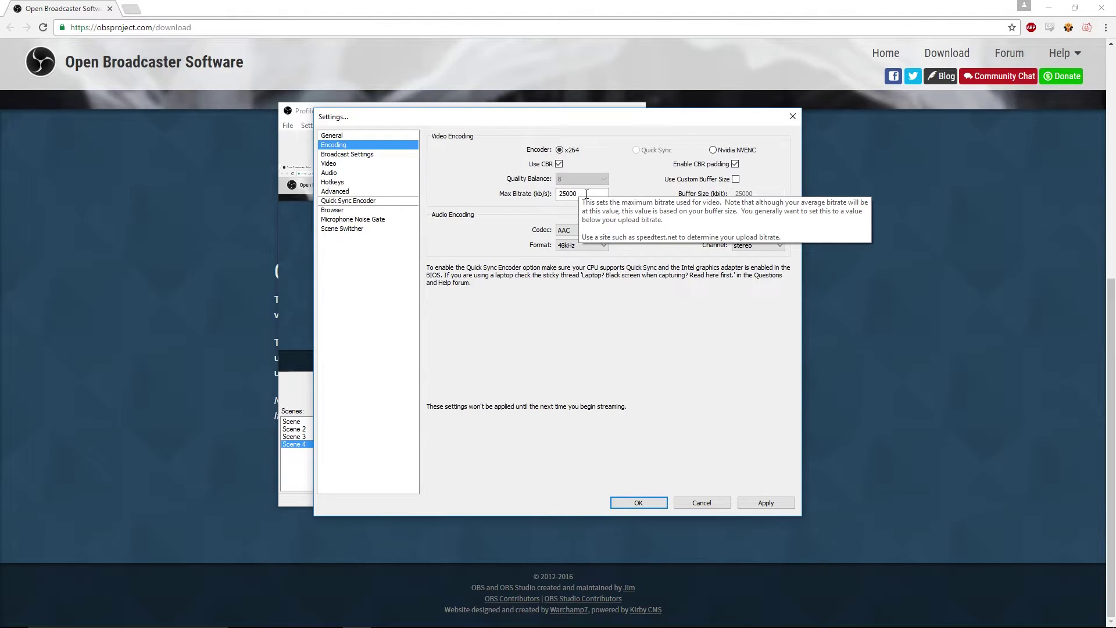
{"action": "left_click_drag", "start_coordinate": [586, 194], "coordinate": [562, 199]}
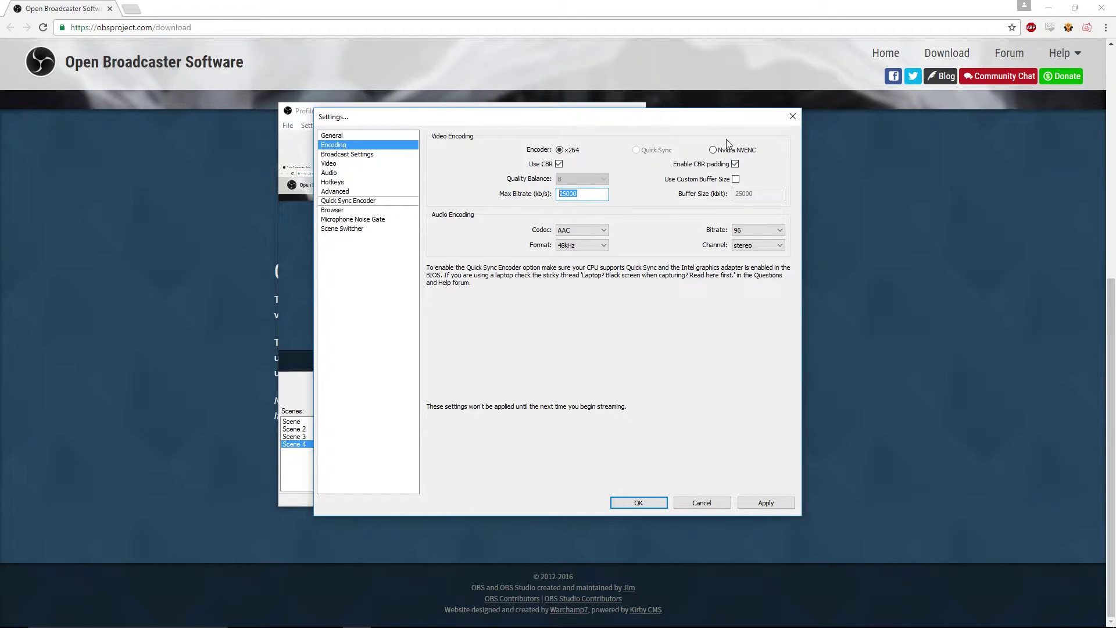
{"action": "left_click", "coordinate": [713, 150]}
{"action": "left_click", "coordinate": [349, 154]}
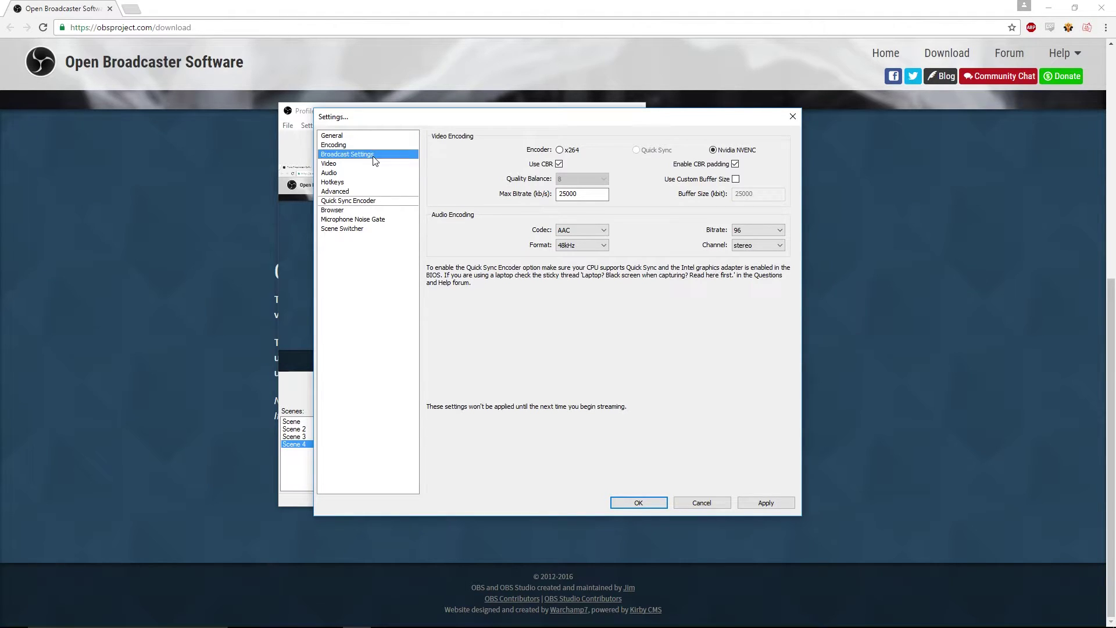
Step: Decline applying the encoding changes and keep Broadcast mode at File Output Only
{"action": "left_click", "coordinate": [565, 357]}
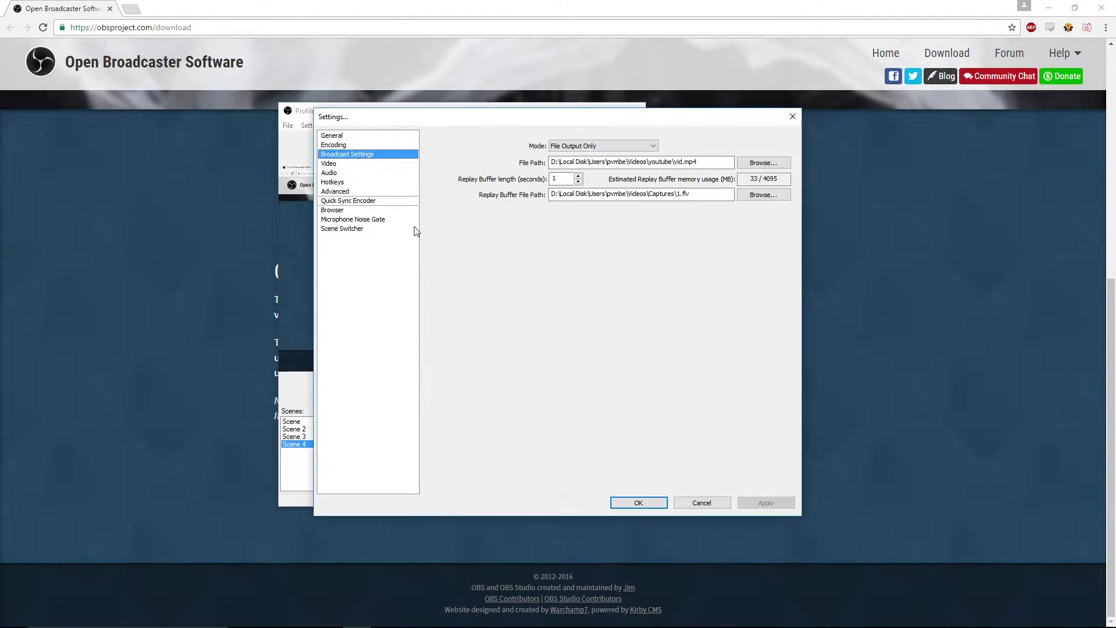
{"action": "left_click", "coordinate": [581, 145]}
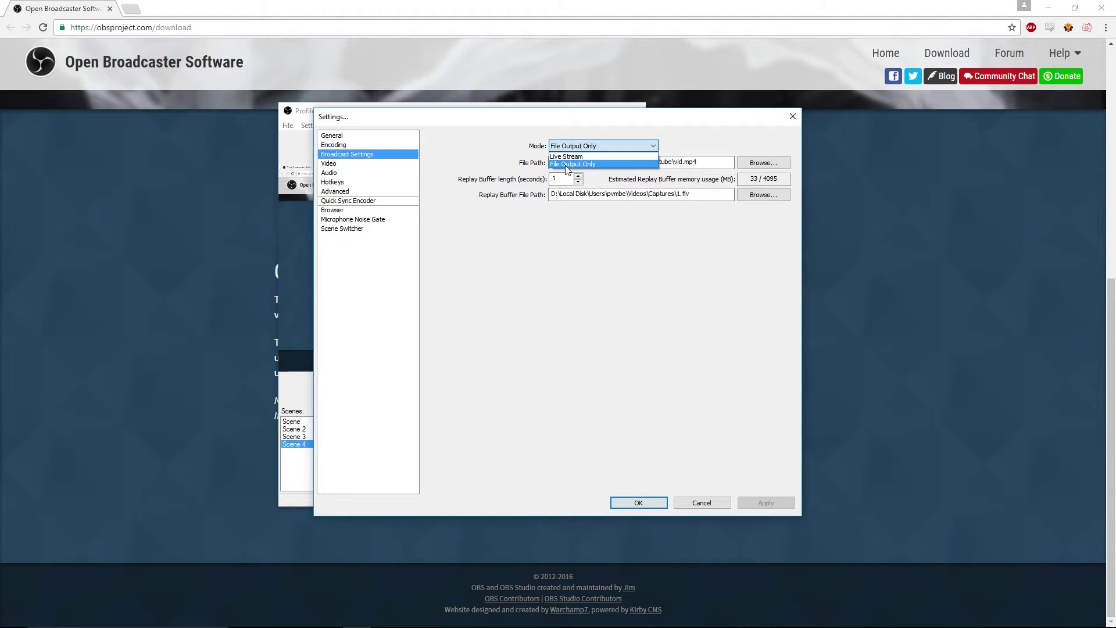
{"action": "left_click", "coordinate": [568, 176]}
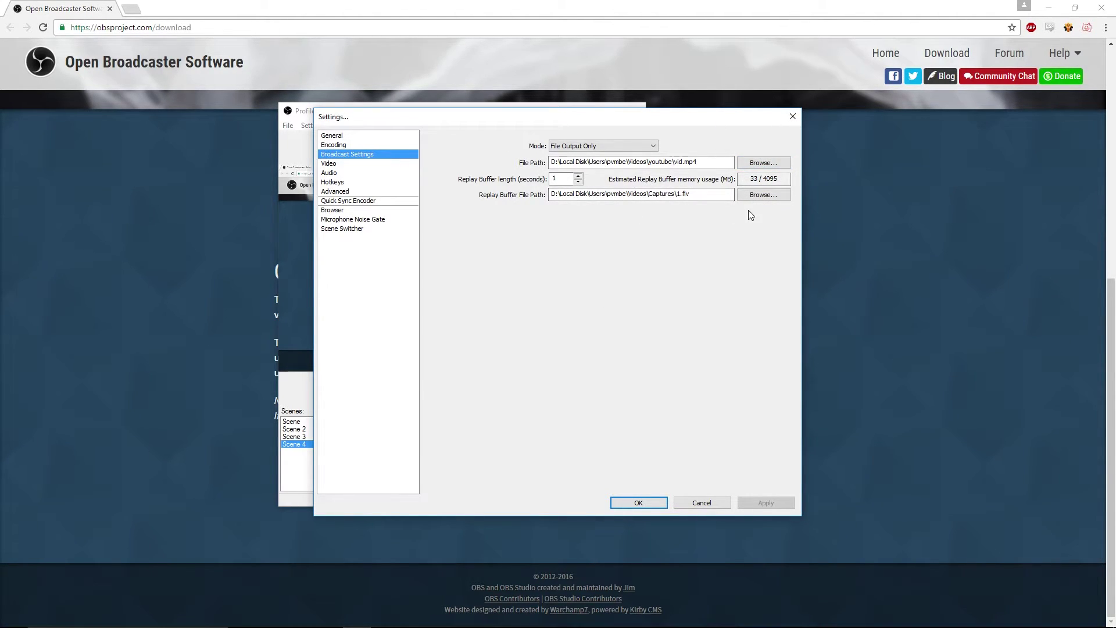
{"action": "mouse_move", "coordinate": [682, 163]}
Step: On the Video page, keep the GTX 1080 adapter and try a 1.50 downscale (1280x720)
{"action": "left_click", "coordinate": [374, 164]}
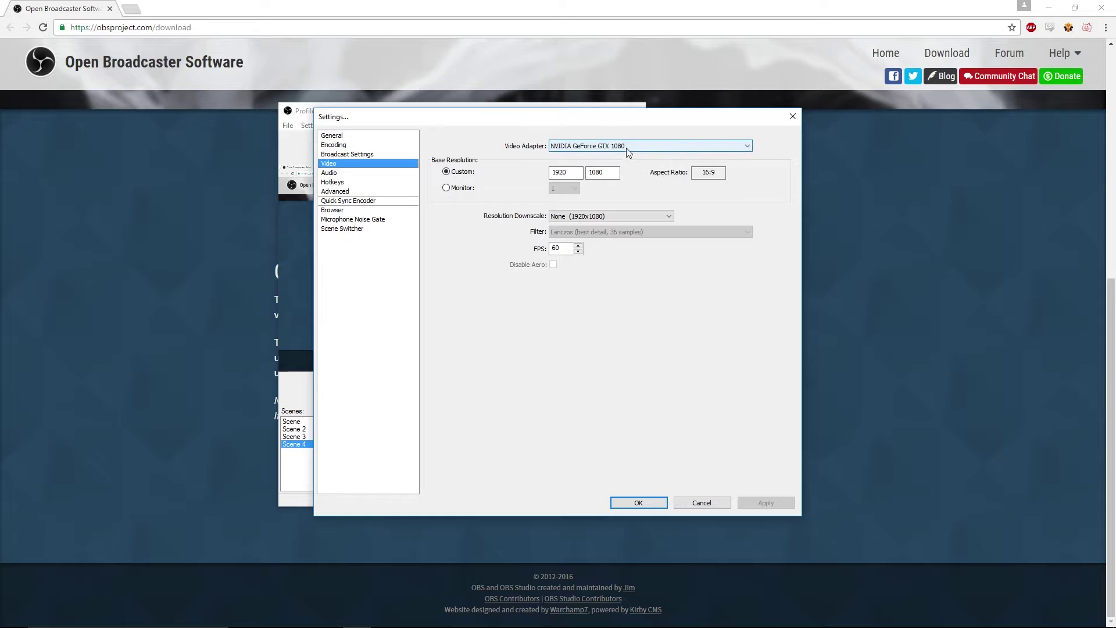
{"action": "left_click", "coordinate": [588, 145]}
{"action": "left_click", "coordinate": [589, 155]}
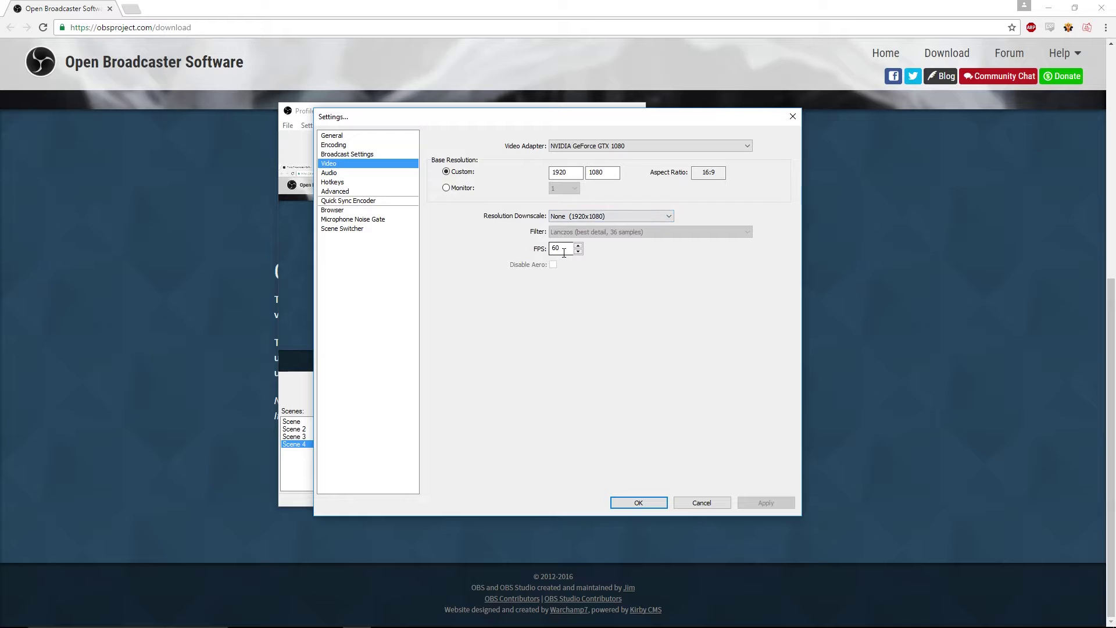
{"action": "left_click", "coordinate": [582, 219]}
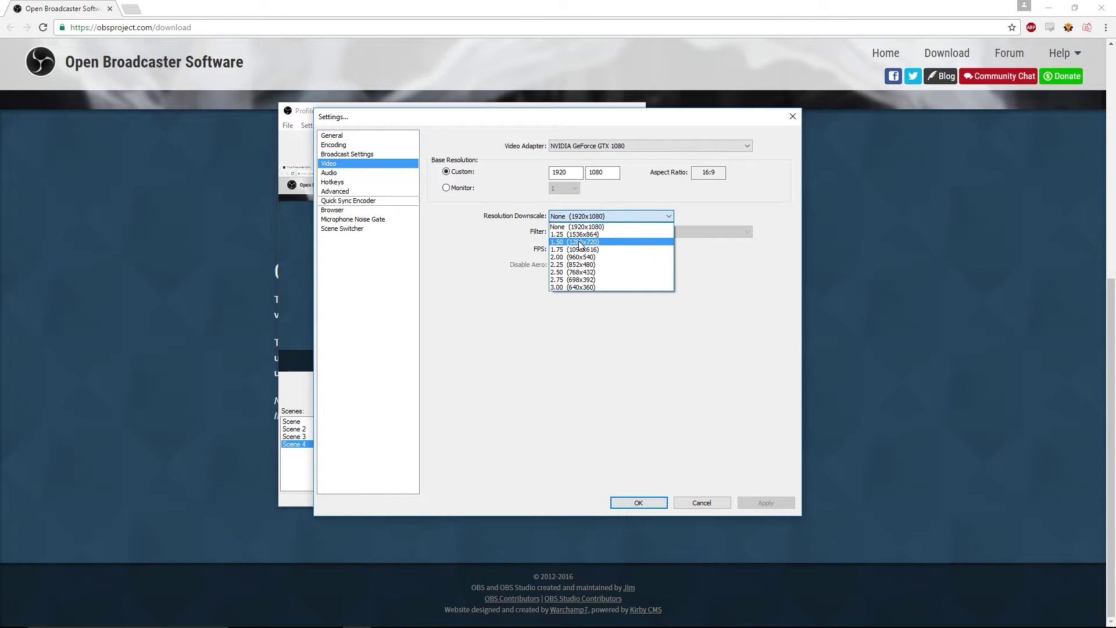
{"action": "left_click", "coordinate": [581, 244]}
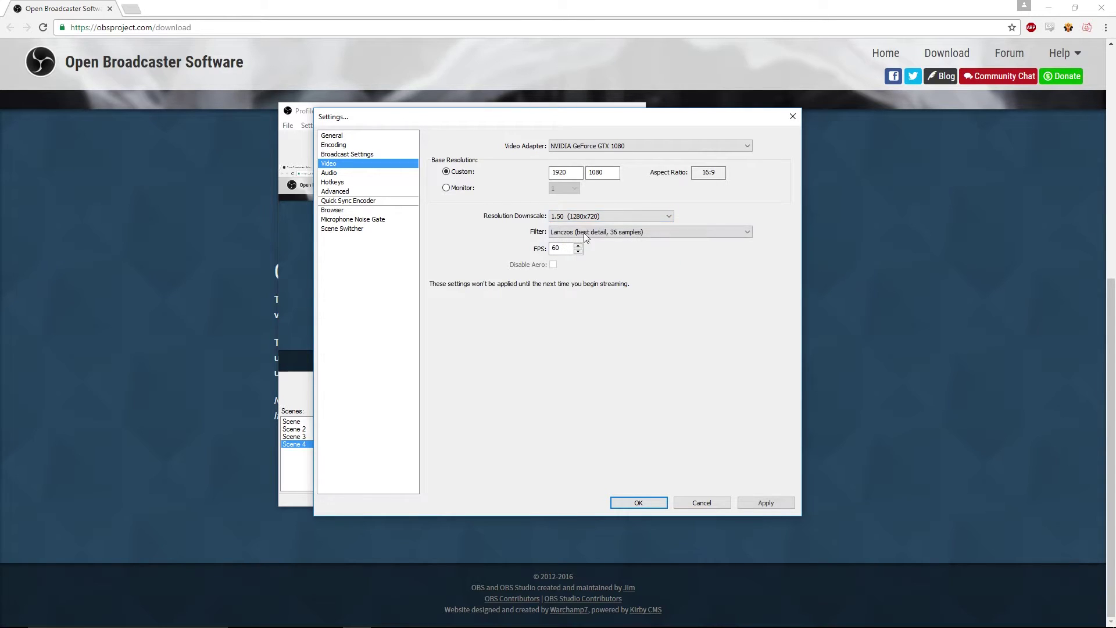
Step: Keep the Lanczos filter and restore the downscale to None (1920x1080)
{"action": "left_click", "coordinate": [613, 236]}
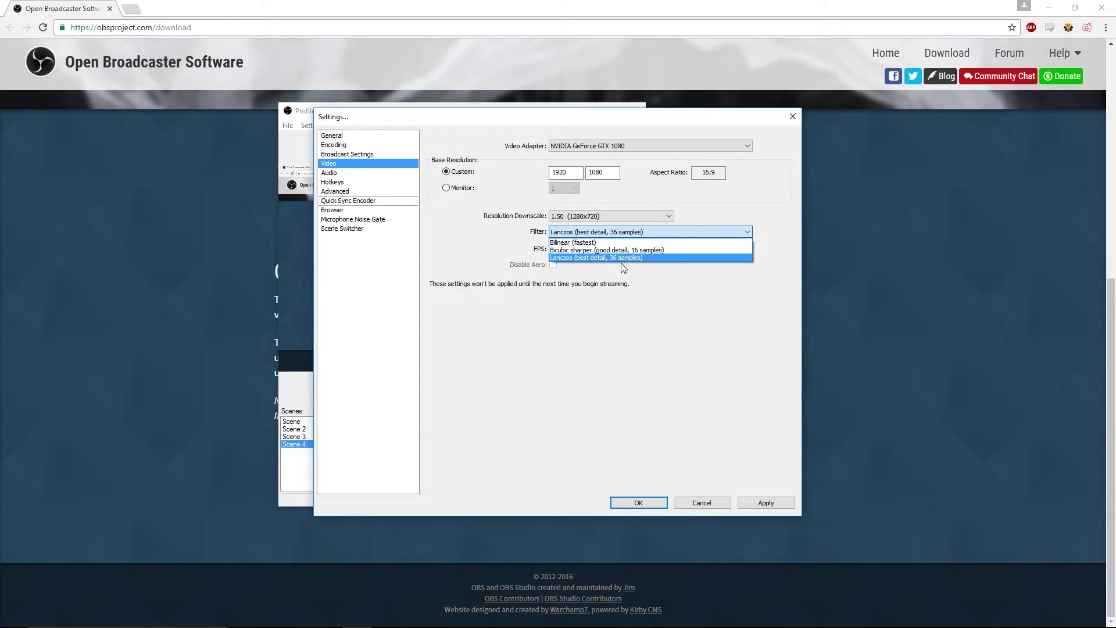
{"action": "left_click", "coordinate": [648, 283]}
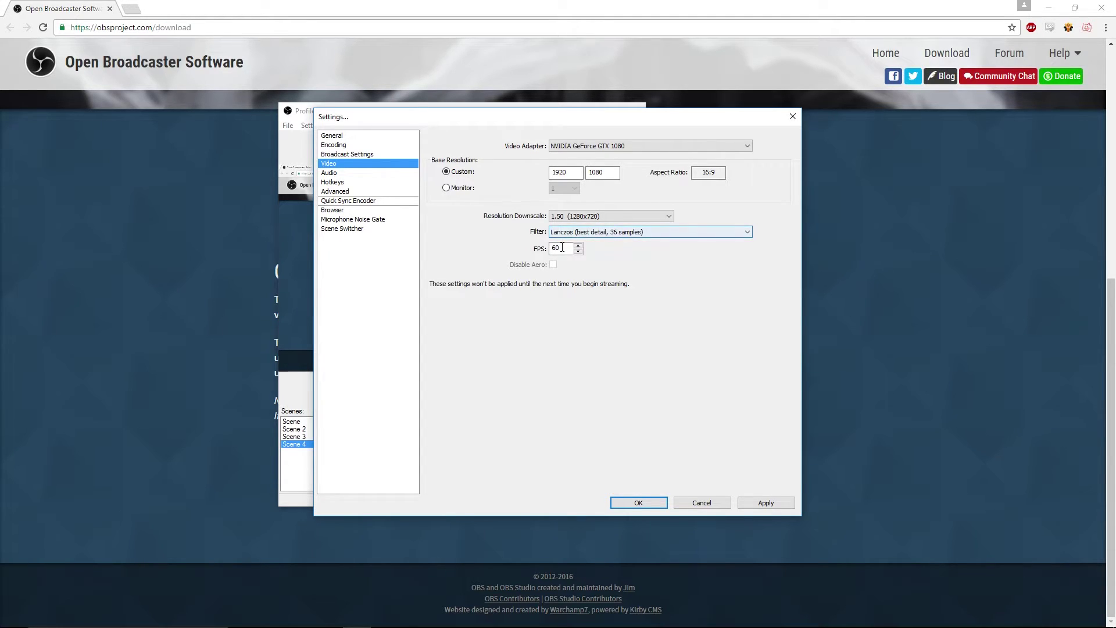
{"action": "left_click", "coordinate": [587, 216]}
{"action": "left_click", "coordinate": [584, 226]}
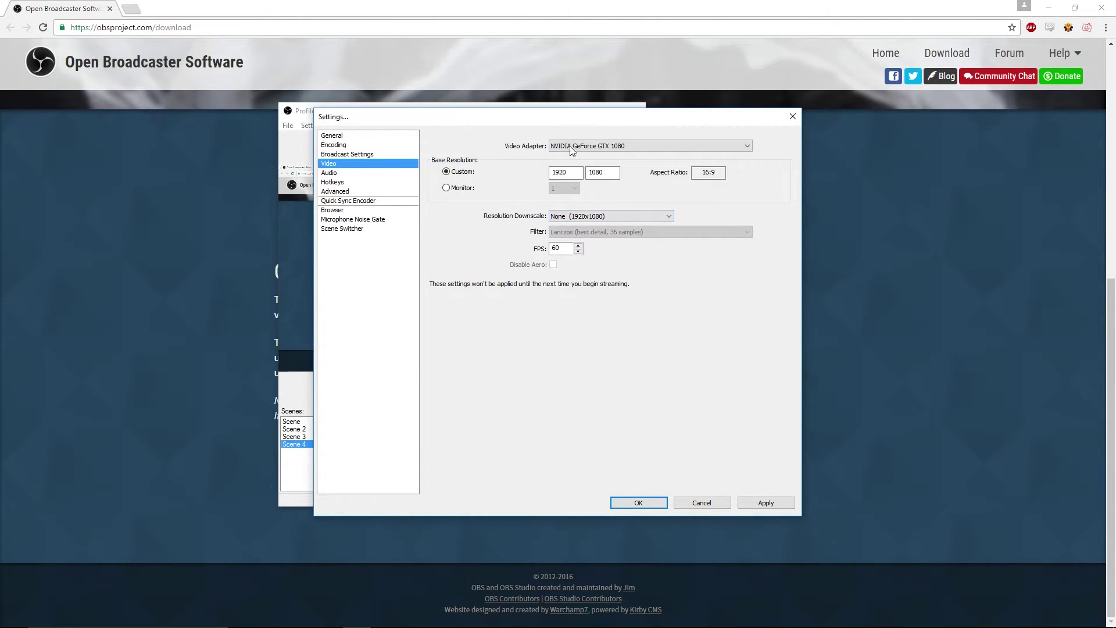
{"action": "left_click", "coordinate": [339, 176]}
Step: Discard the video changes, review the Audio page, and switch to the Hotkeys page
{"action": "left_click", "coordinate": [575, 357]}
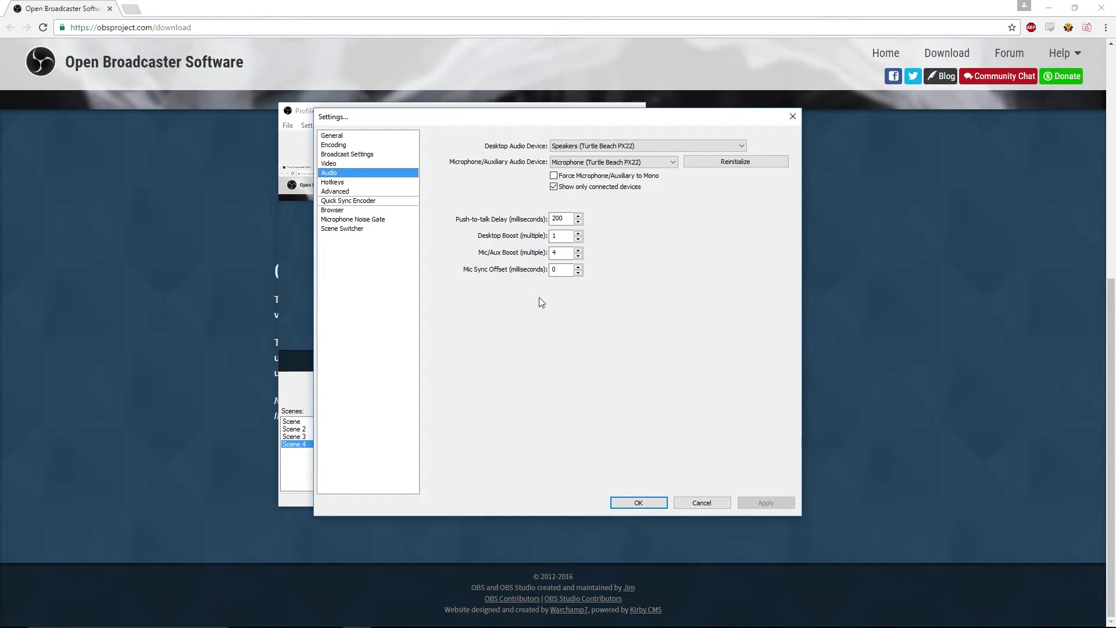
{"action": "left_click", "coordinate": [342, 182]}
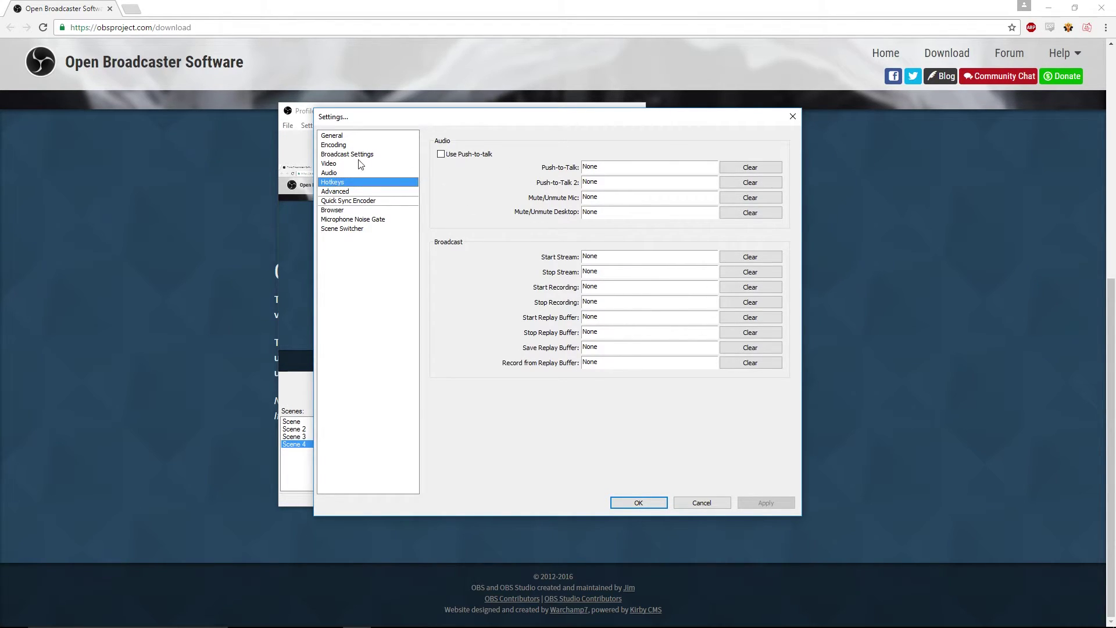
{"action": "left_click", "coordinate": [343, 192]}
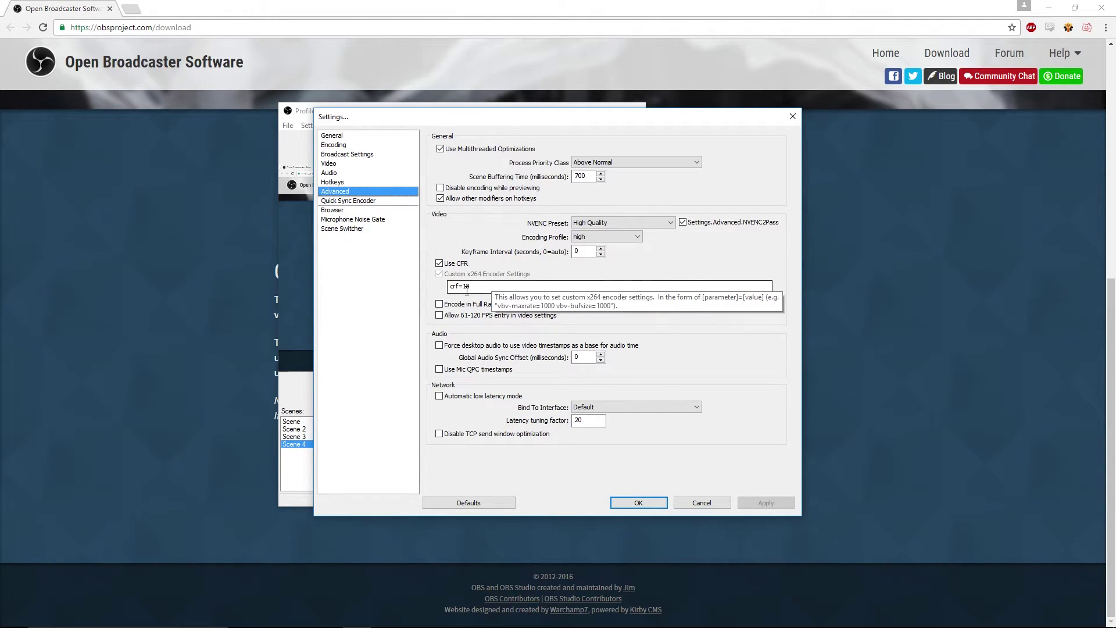
{"action": "triple_click", "coordinate": [489, 288]}
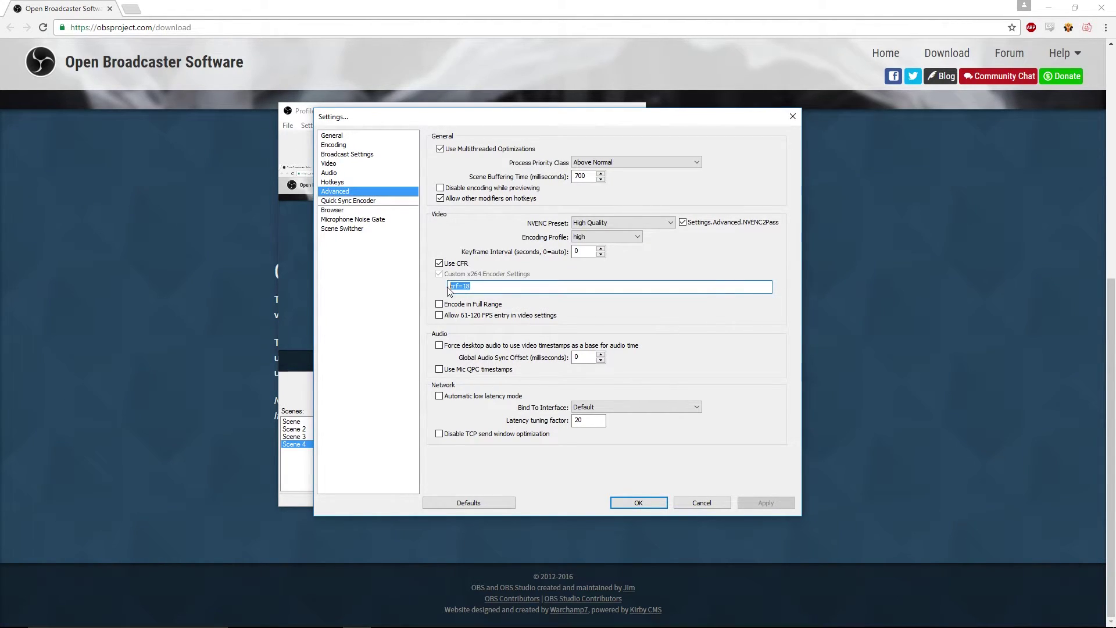
{"action": "left_click", "coordinate": [480, 287]}
{"action": "left_click_drag", "start_coordinate": [473, 286], "coordinate": [452, 283]}
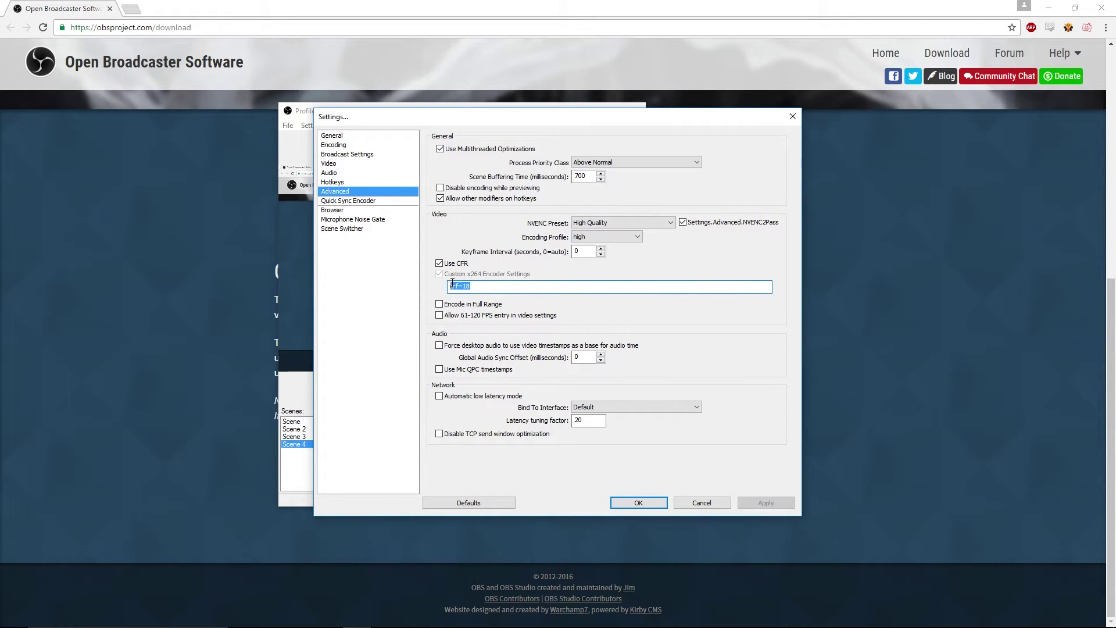
{"action": "left_click", "coordinate": [488, 287]}
Step: Keep Above Normal priority, the High Quality NVENC preset and the high encoding profile
{"action": "left_click", "coordinate": [611, 166]}
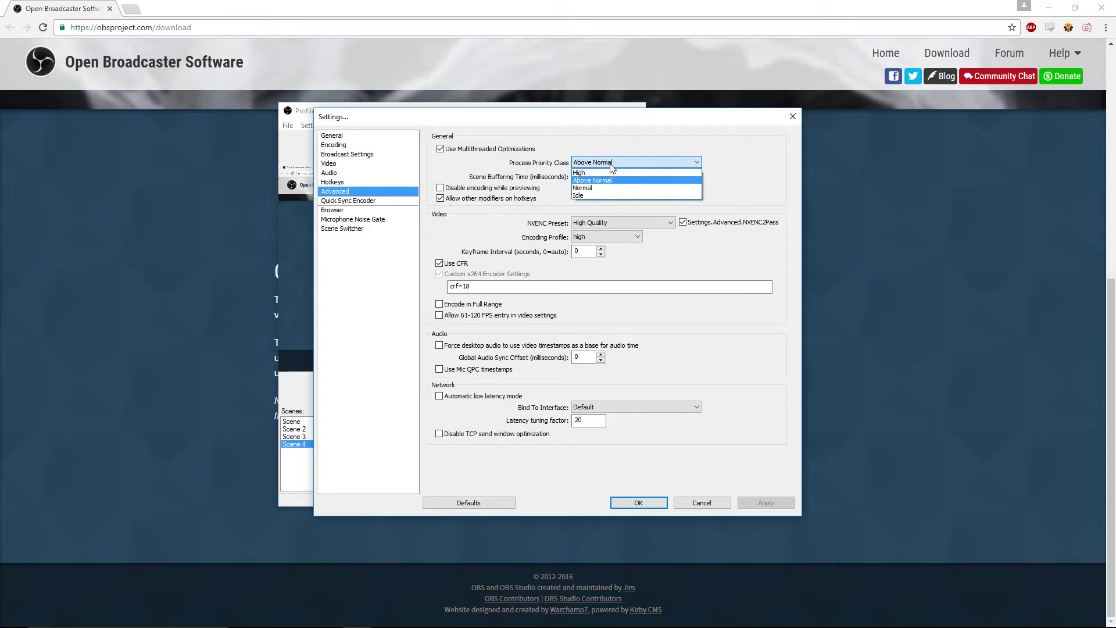
{"action": "left_click", "coordinate": [602, 180]}
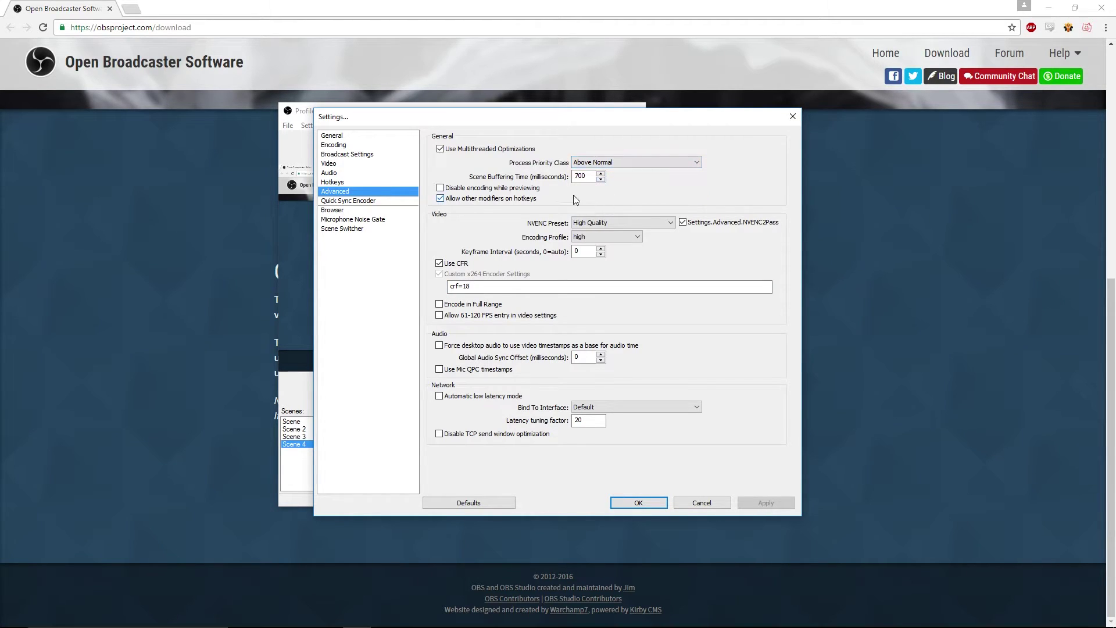
{"action": "left_click", "coordinate": [608, 166]}
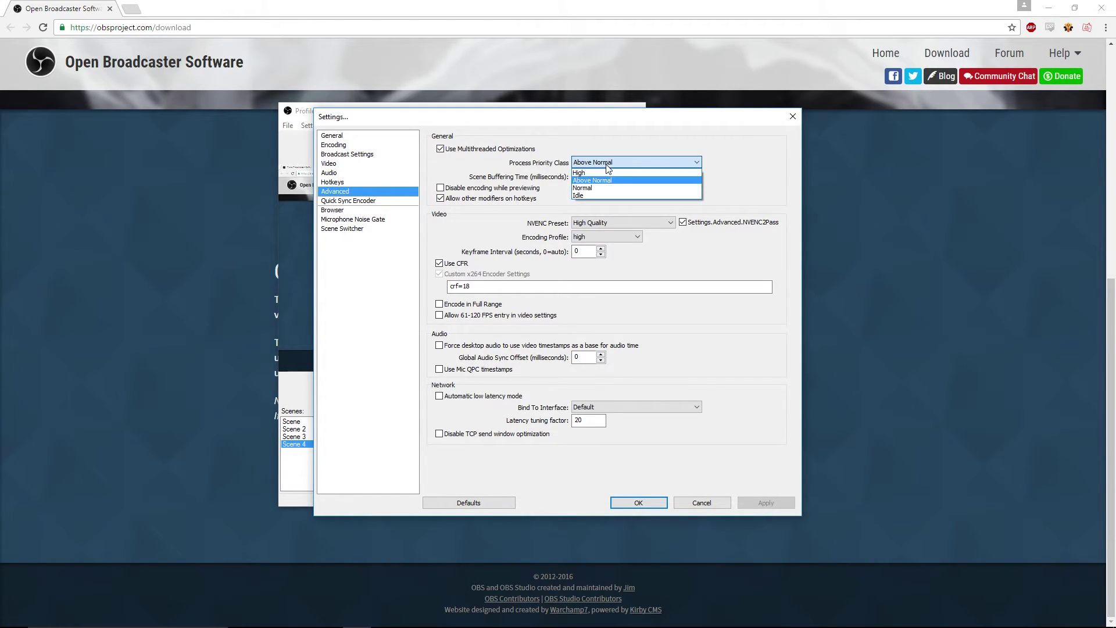
{"action": "left_click", "coordinate": [606, 165]}
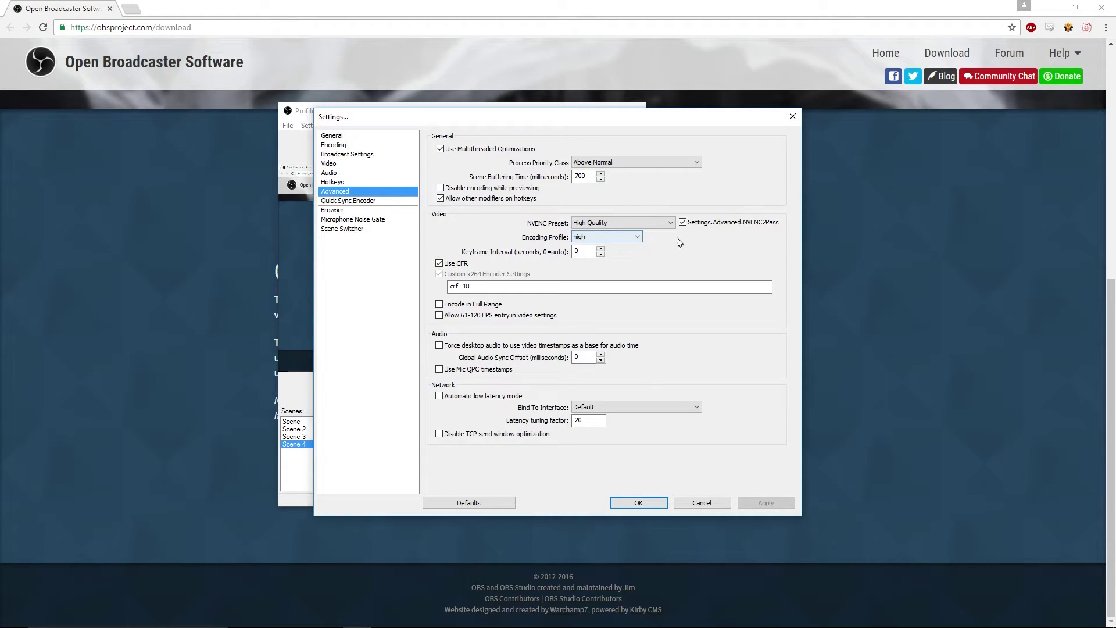
{"action": "left_click", "coordinate": [585, 226]}
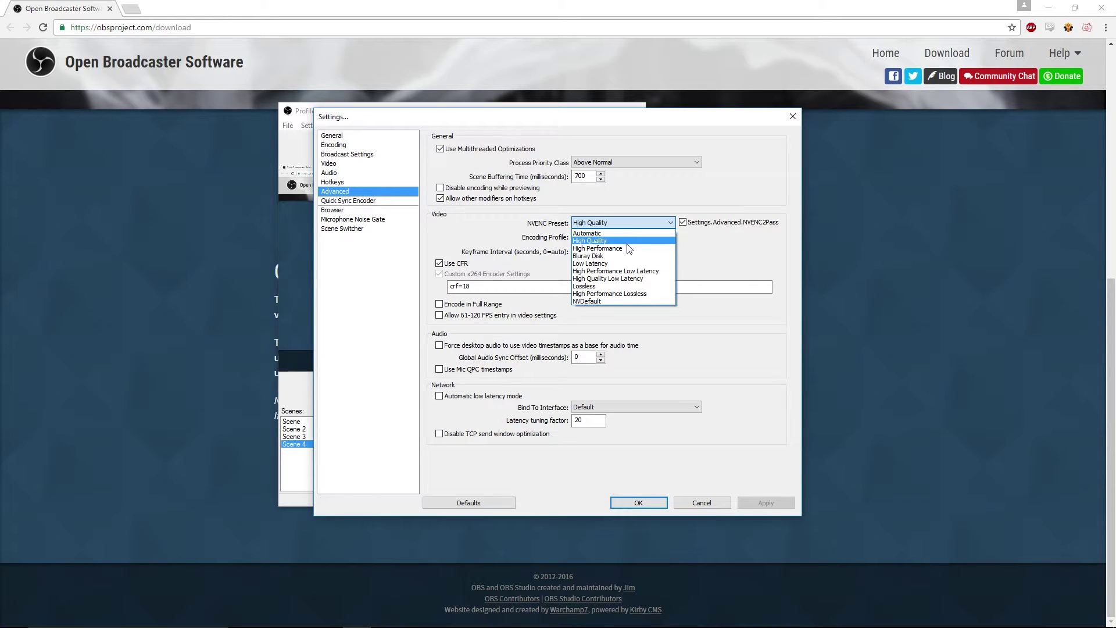
{"action": "left_click", "coordinate": [595, 242]}
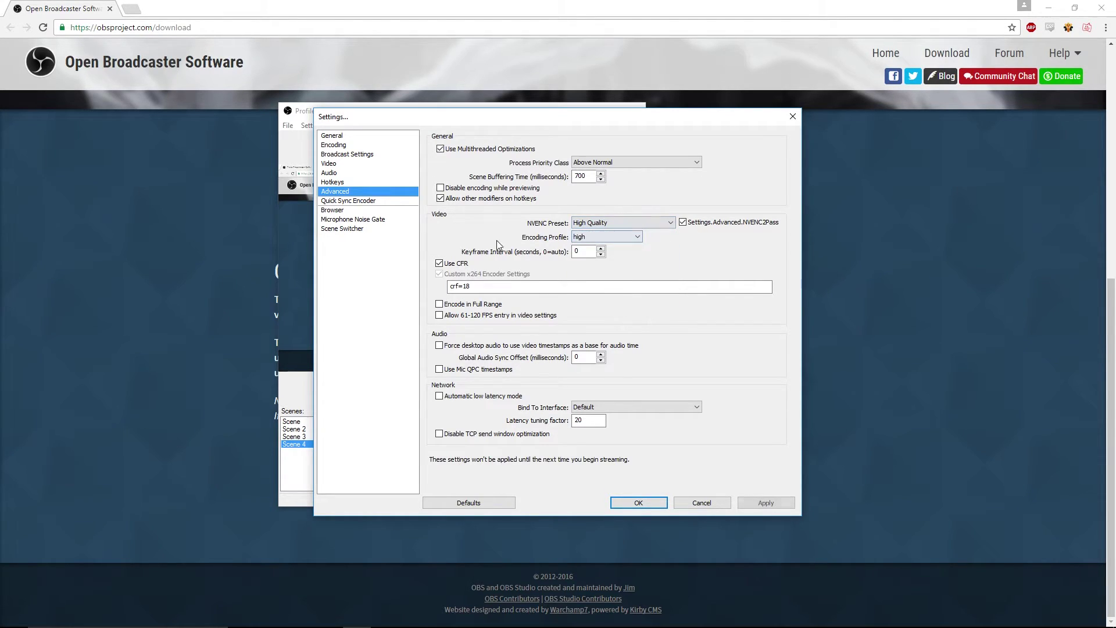
{"action": "left_click", "coordinate": [583, 241]}
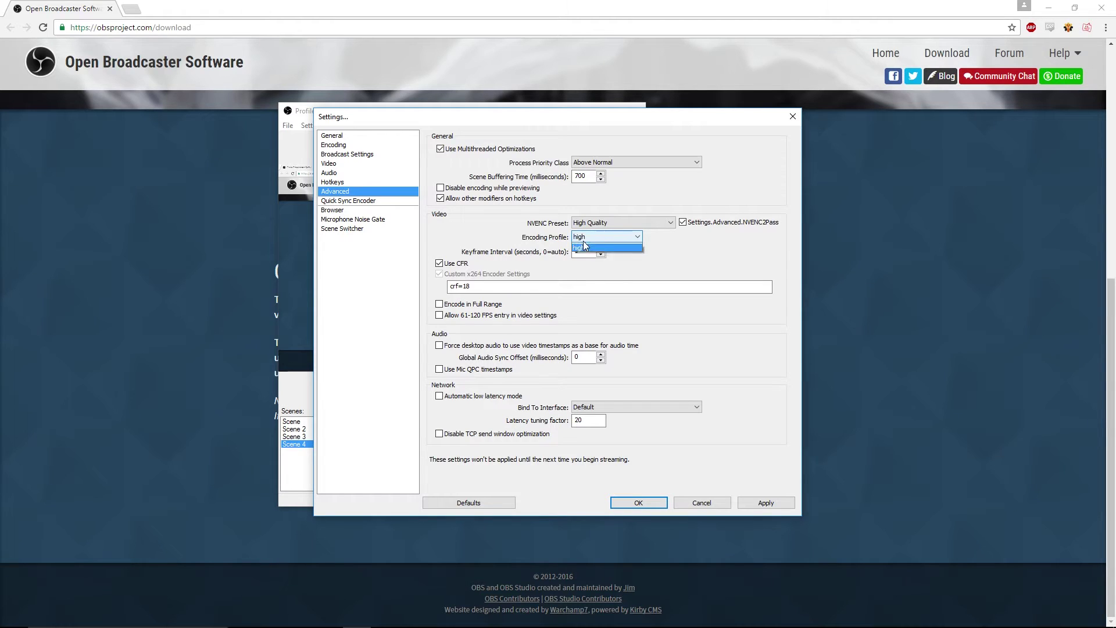
{"action": "left_click", "coordinate": [585, 240]}
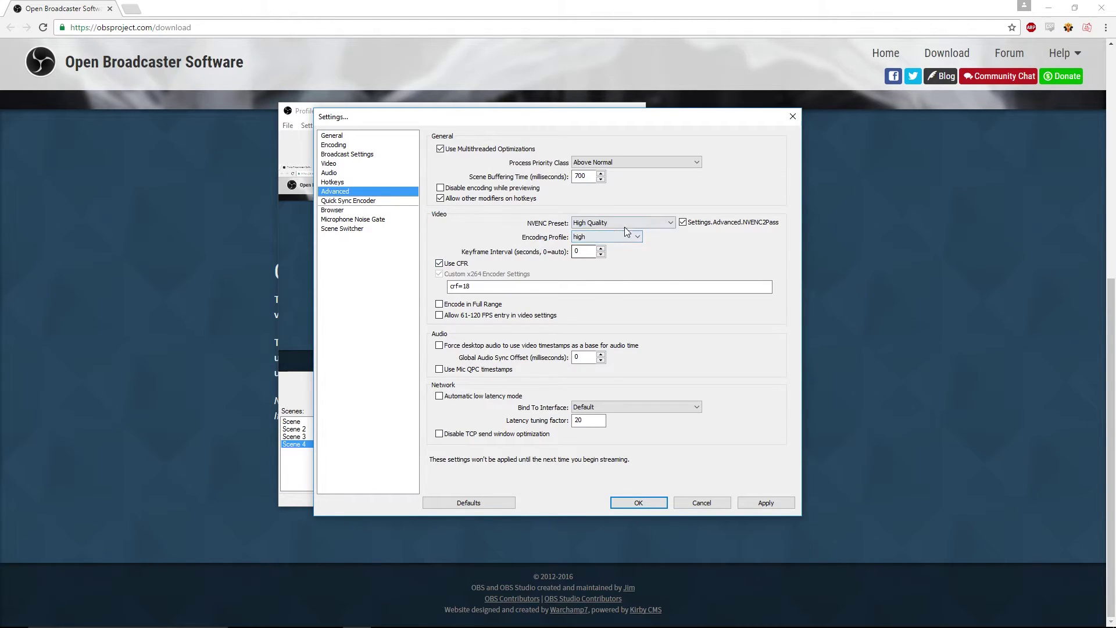
{"action": "left_click", "coordinate": [609, 236]}
Step: Close OBS Settings, submit the account password in the League login, then return to OBS
{"action": "left_click", "coordinate": [705, 503]}
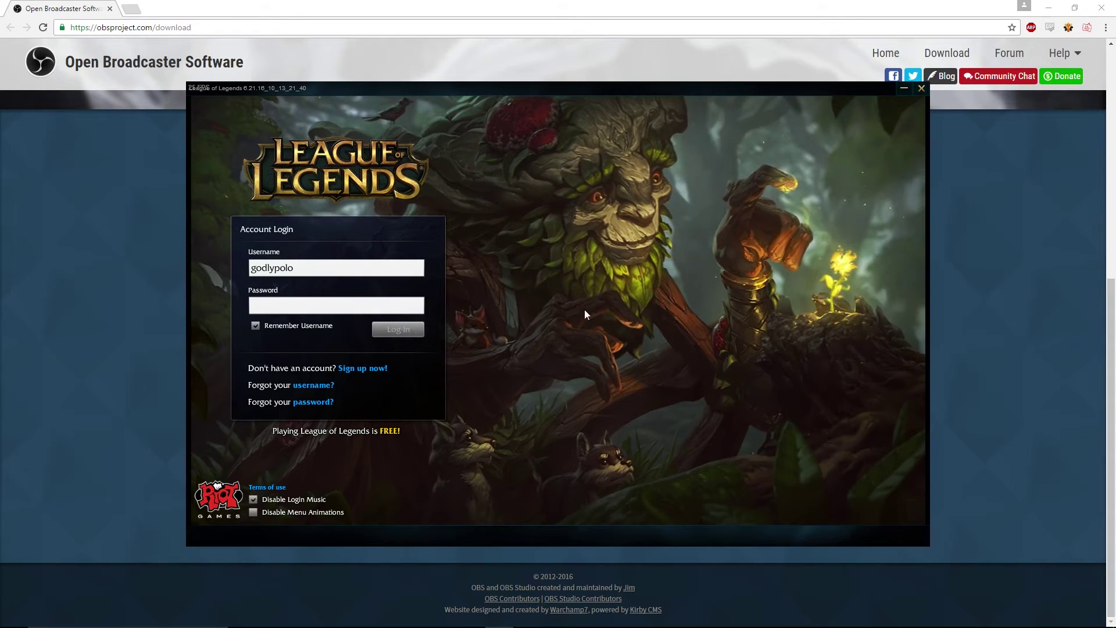
{"action": "type", "text": "************"}
{"action": "key", "text": "Return"}
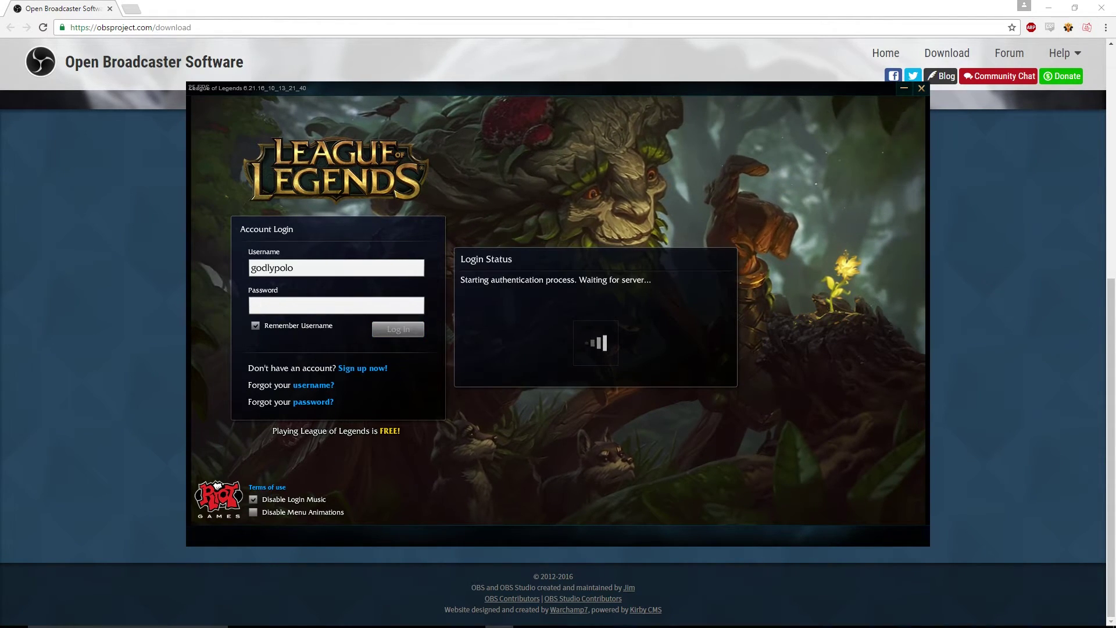
{"action": "mouse_move", "coordinate": [465, 613]}
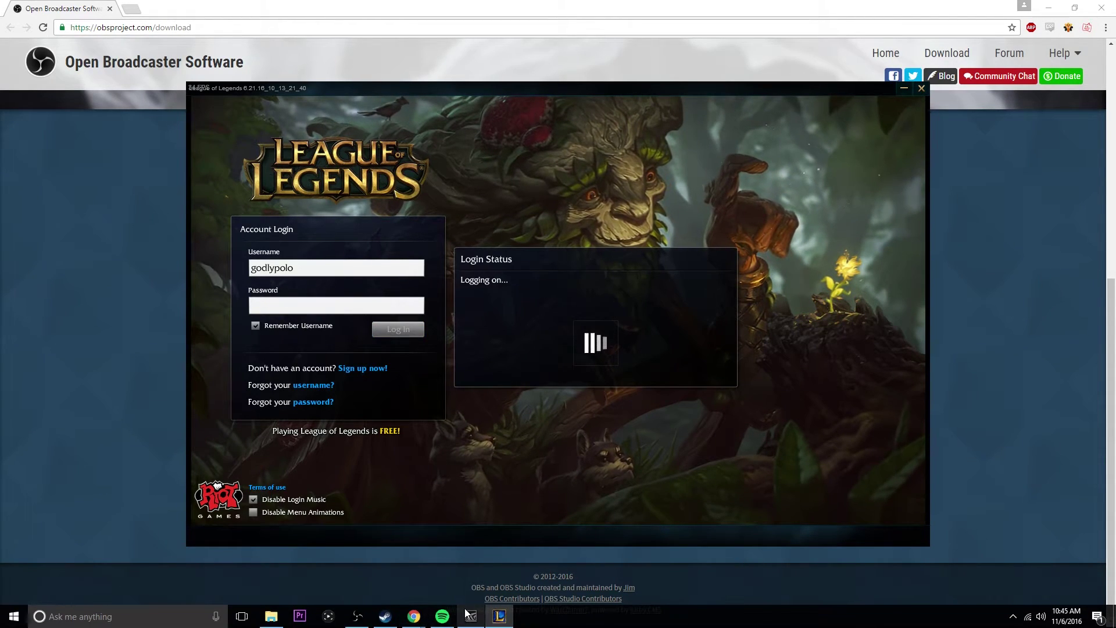
{"action": "left_click", "coordinate": [366, 616]}
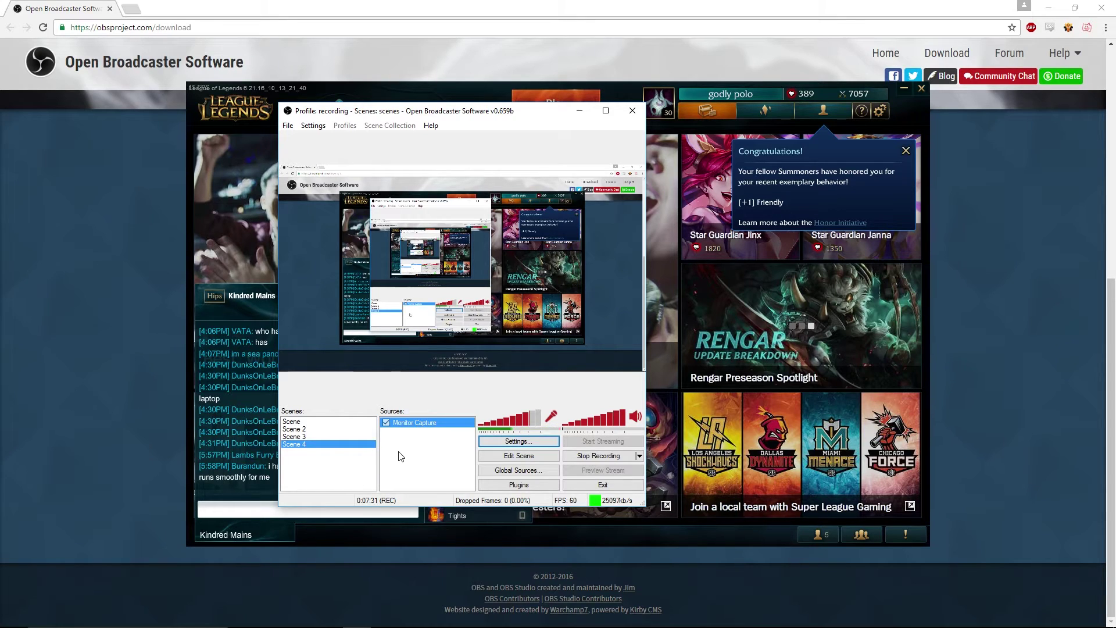
Step: Add a Window Capture source with the default name, capturing the PVP.net Client window
{"action": "left_click", "coordinate": [416, 459]}
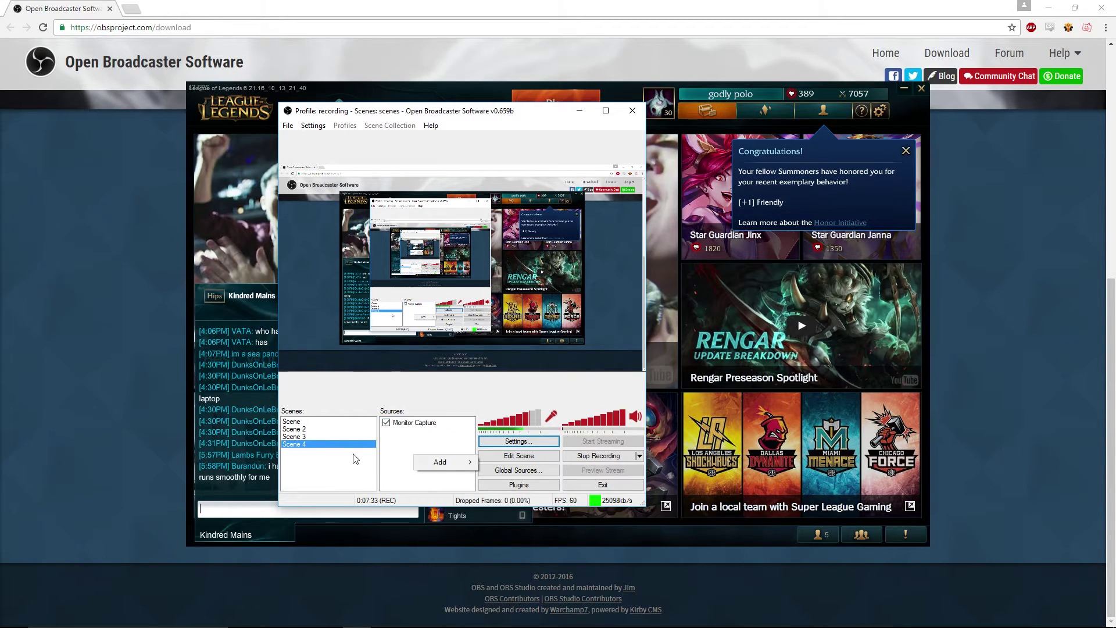
{"action": "right_click", "coordinate": [411, 448]}
{"action": "mouse_move", "coordinate": [426, 456]}
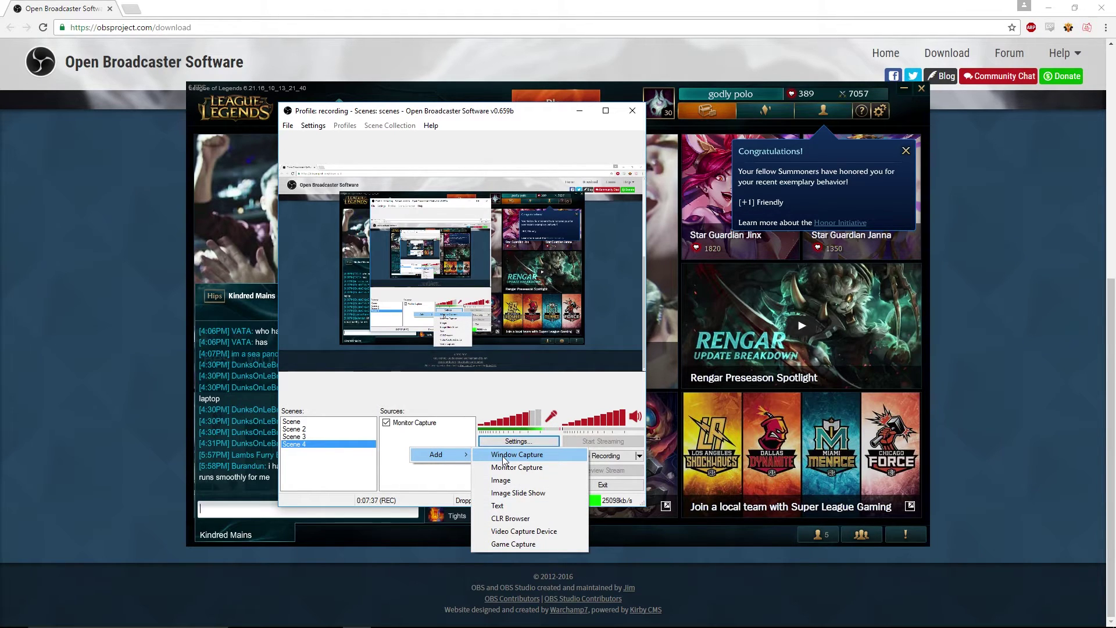
{"action": "left_click", "coordinate": [503, 455]}
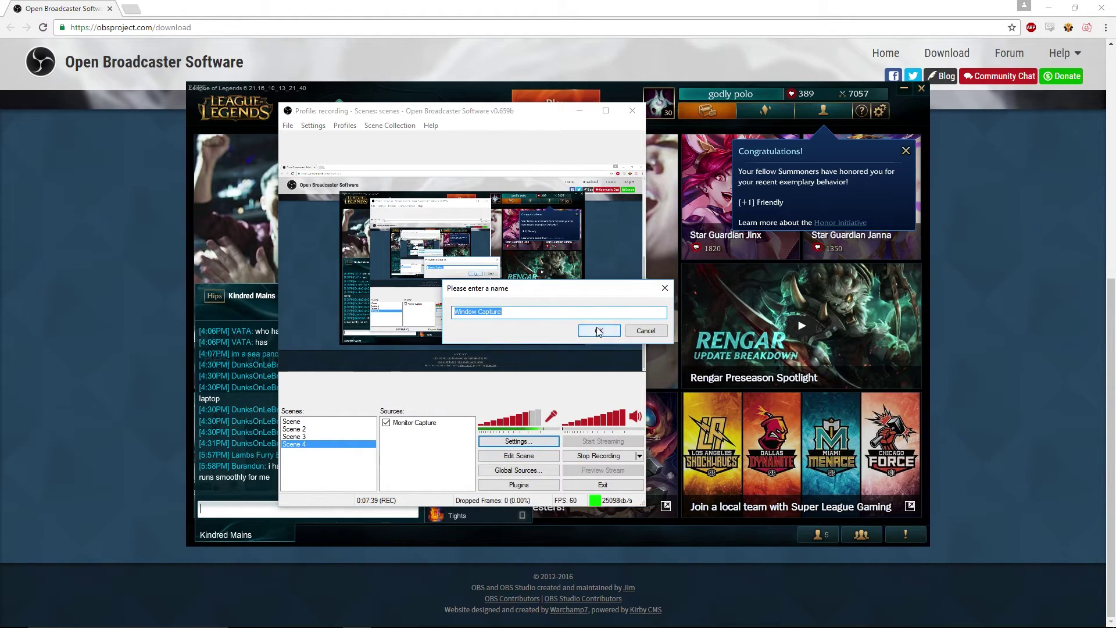
{"action": "left_click", "coordinate": [583, 331]}
{"action": "left_click", "coordinate": [533, 176]}
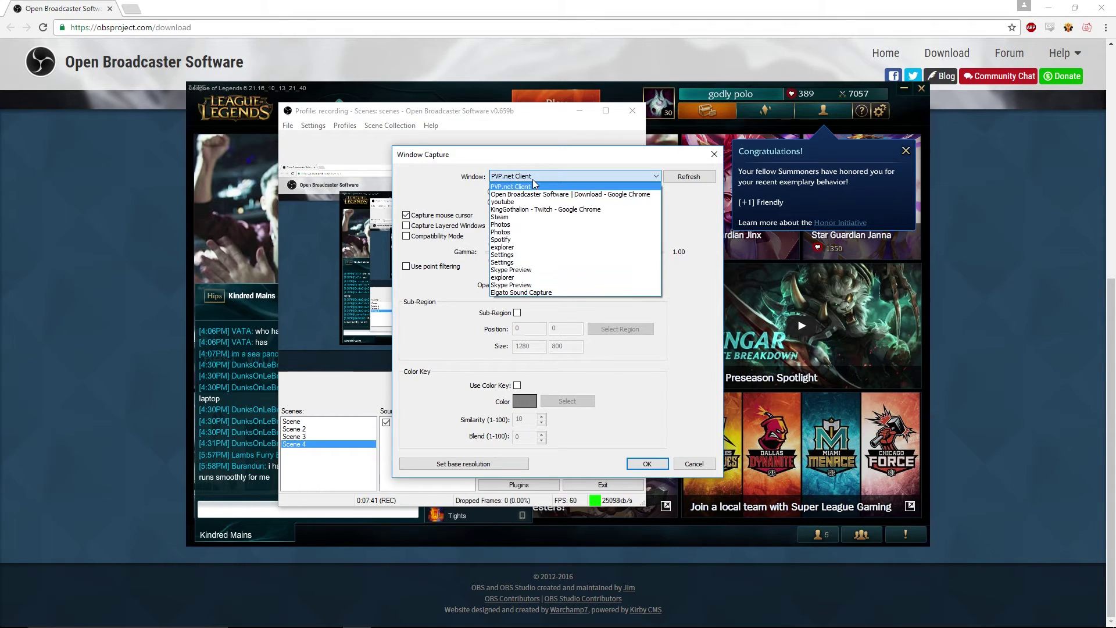
{"action": "left_click", "coordinate": [535, 183]}
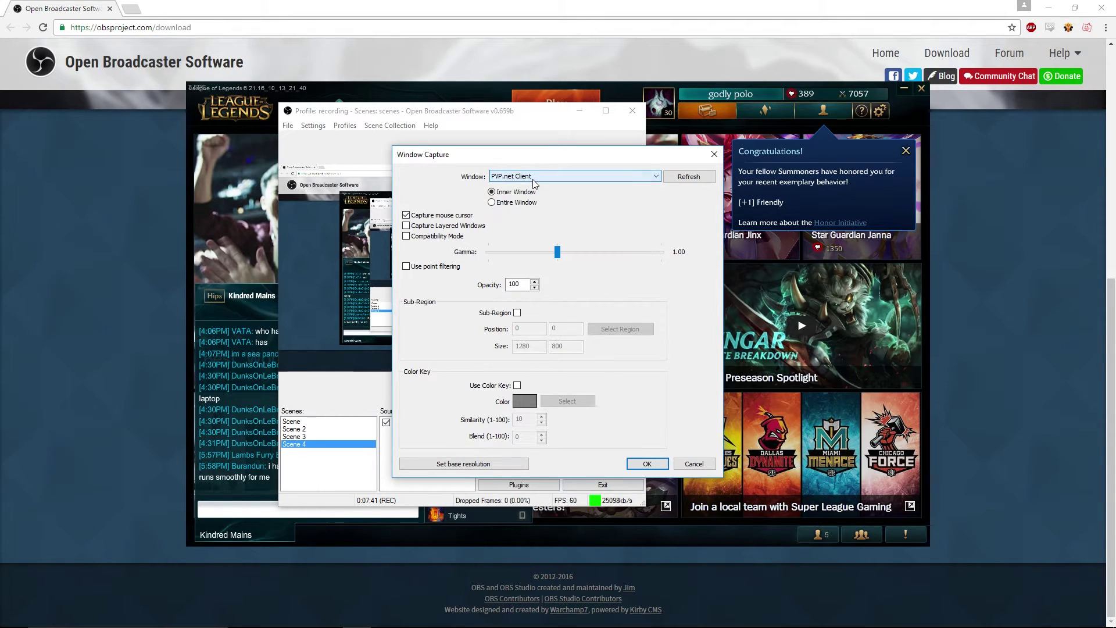
{"action": "left_click", "coordinate": [646, 464]}
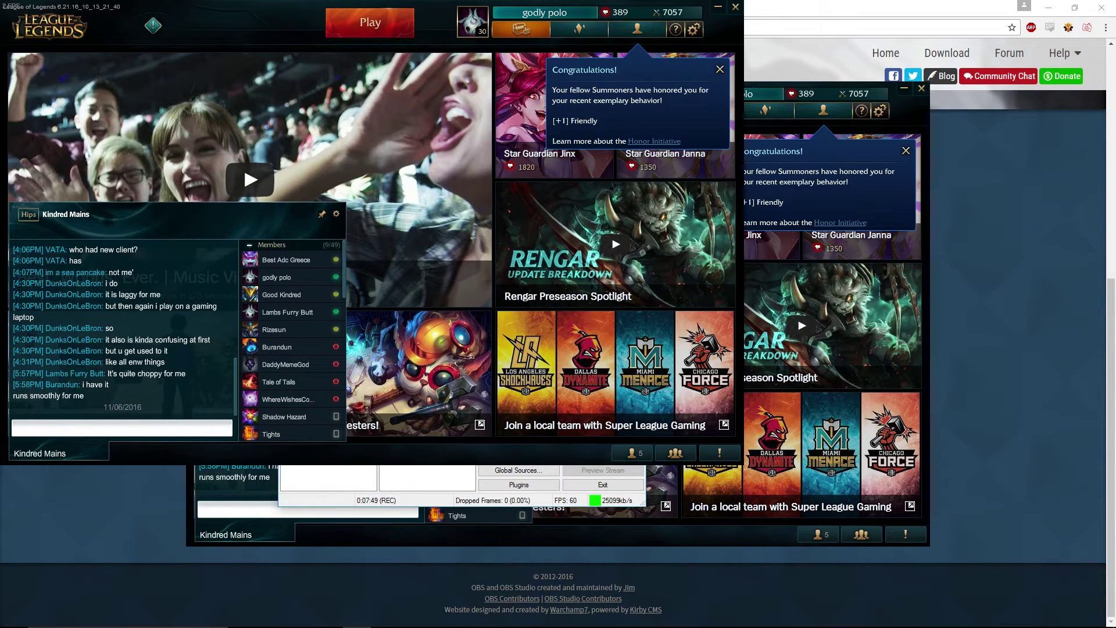
Step: Reset the new Window Capture source to its native size via Position/Size
{"action": "right_click", "coordinate": [414, 466]}
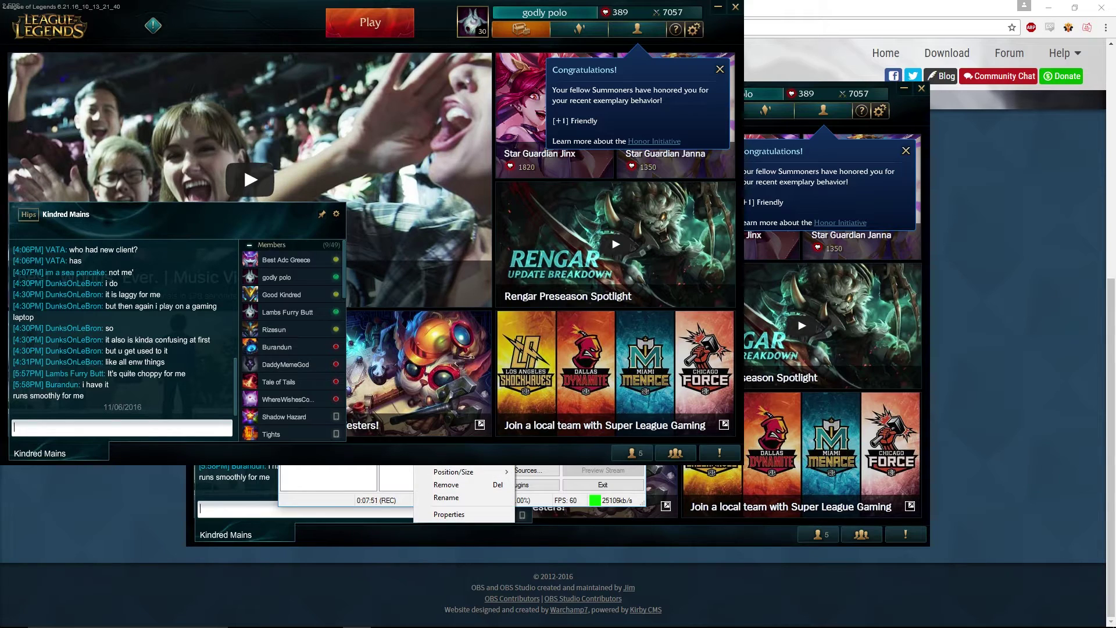
{"action": "right_click", "coordinate": [404, 466]}
{"action": "right_click", "coordinate": [417, 466]}
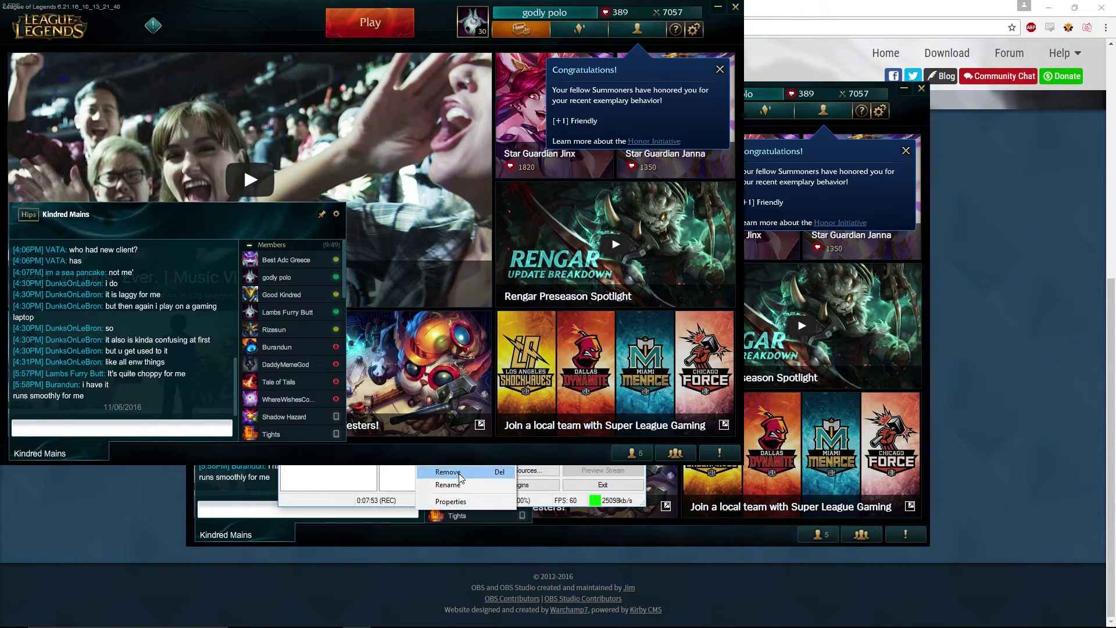
{"action": "mouse_move", "coordinate": [511, 465]}
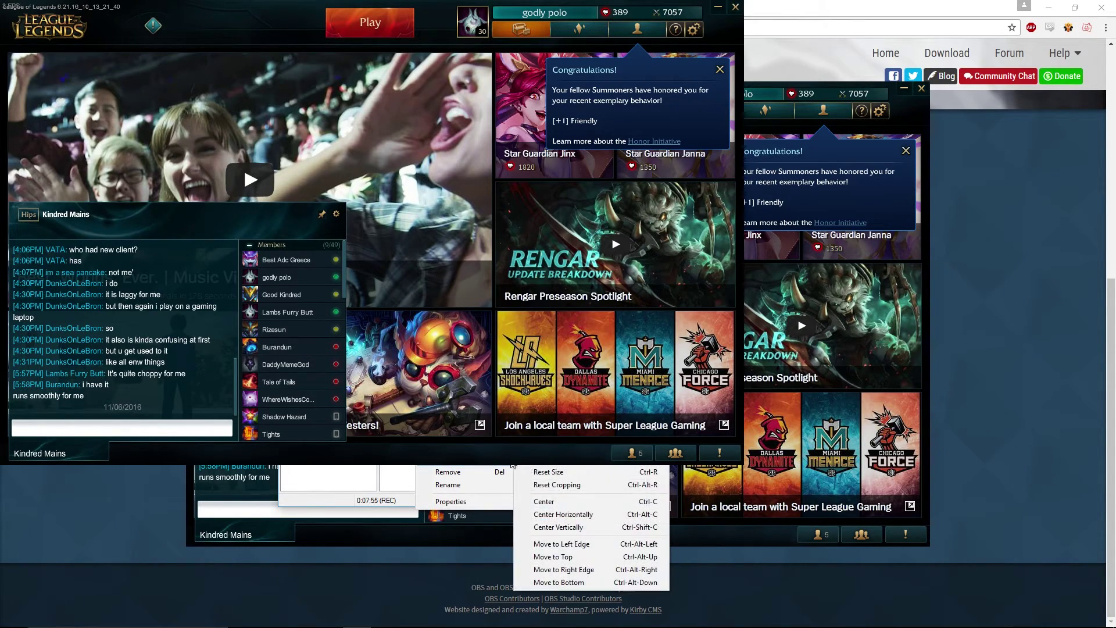
{"action": "left_click", "coordinate": [570, 471]}
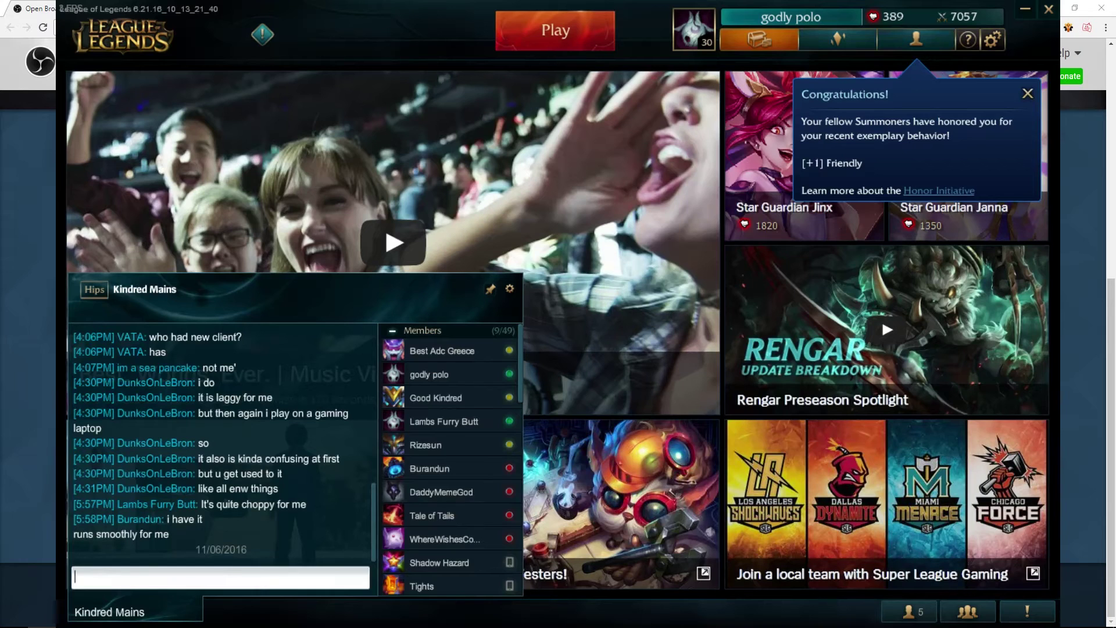